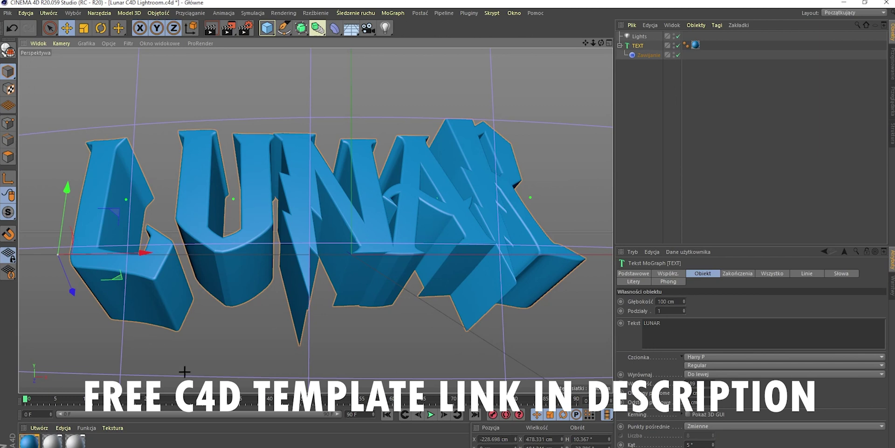
- Try RICK as the wording of the MoGraph text object, and restore it to LUNAR
double_click(681, 328)
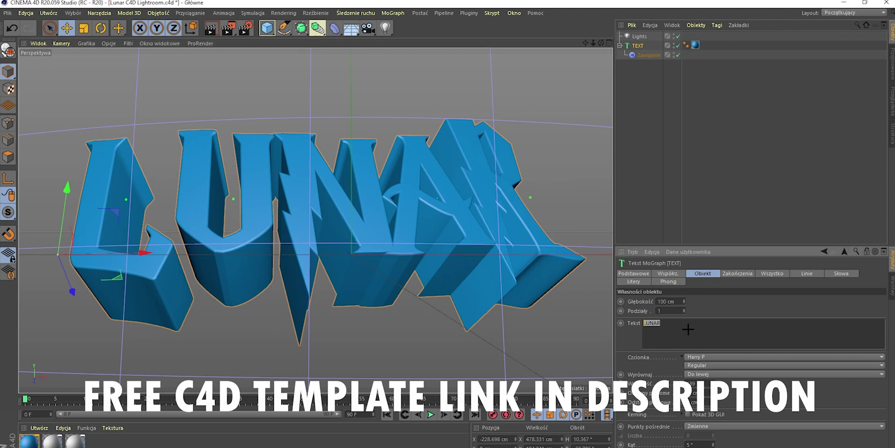
key(Caps_Lock)
key(BackSpace)
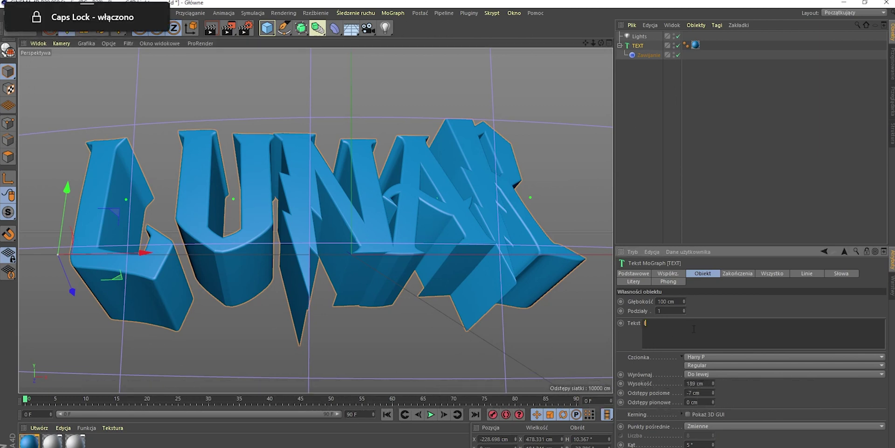
click(629, 333)
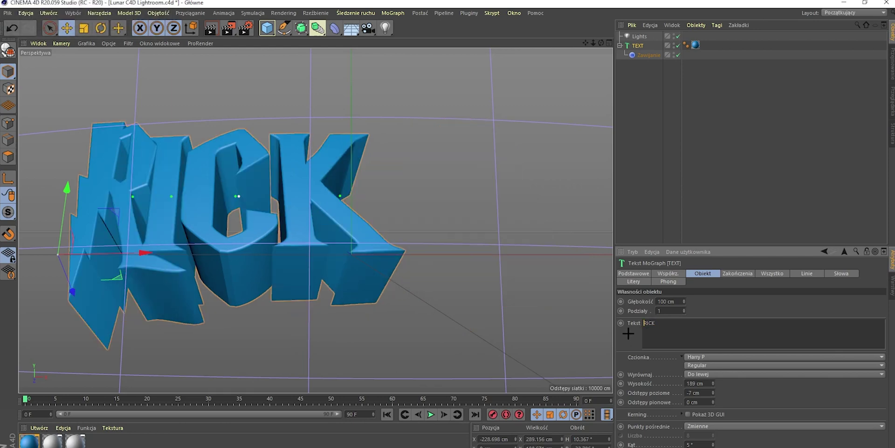
double_click(683, 329)
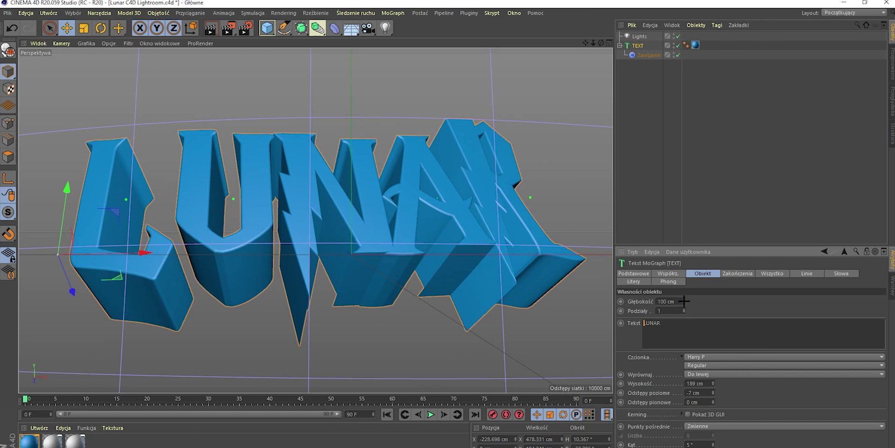
- Set the extrusion depth of the LUNAR text object to 100 cm
drag(684, 301, 626, 301)
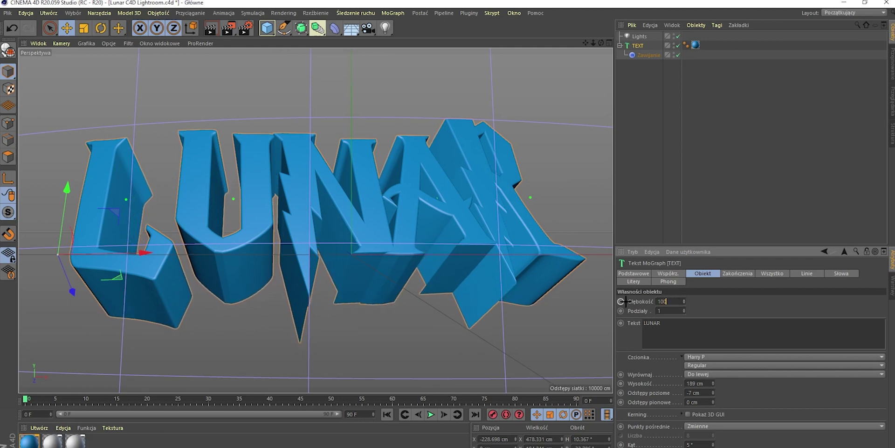
text(100)
key(Return)
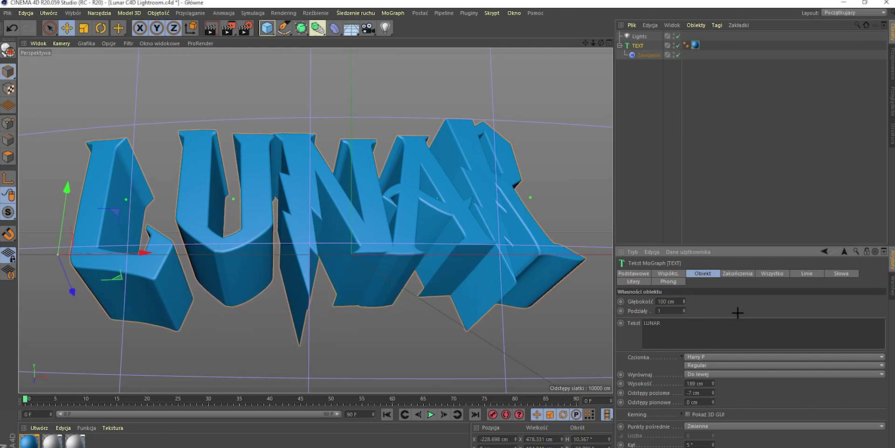
- Render the extruded LUNAR text to the Picture Viewer and inspect the finished image
click(228, 31)
scroll(388, 148, down, 3)
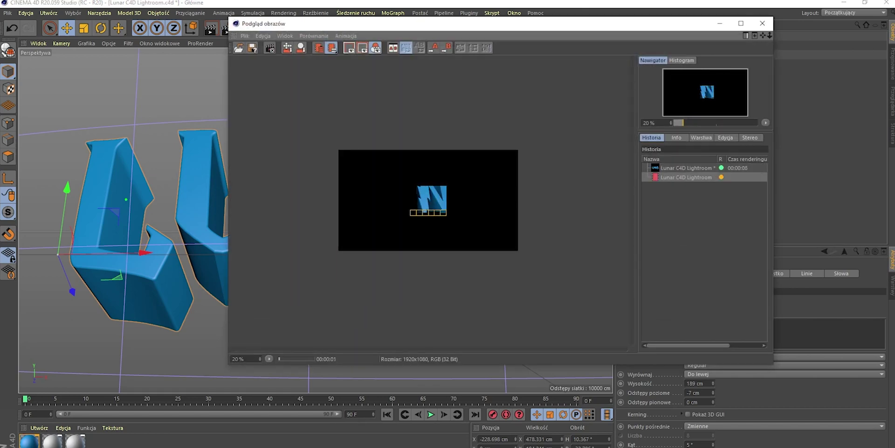
scroll(415, 185, up, 2)
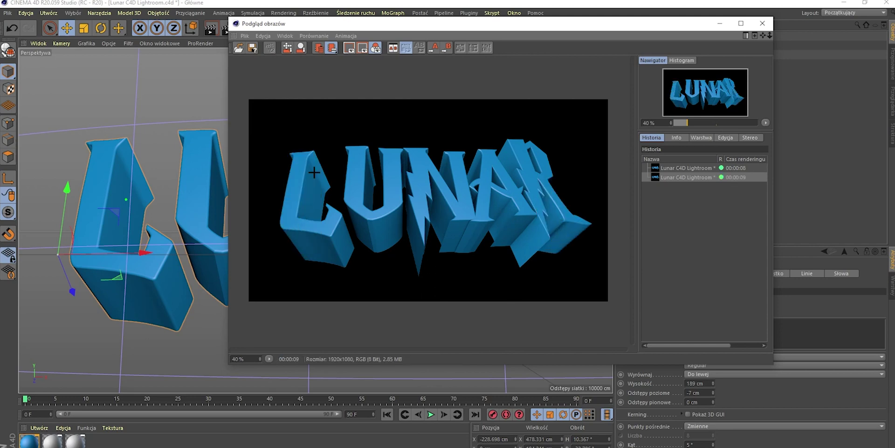
scroll(448, 173, up, 3)
scroll(443, 195, down, 2)
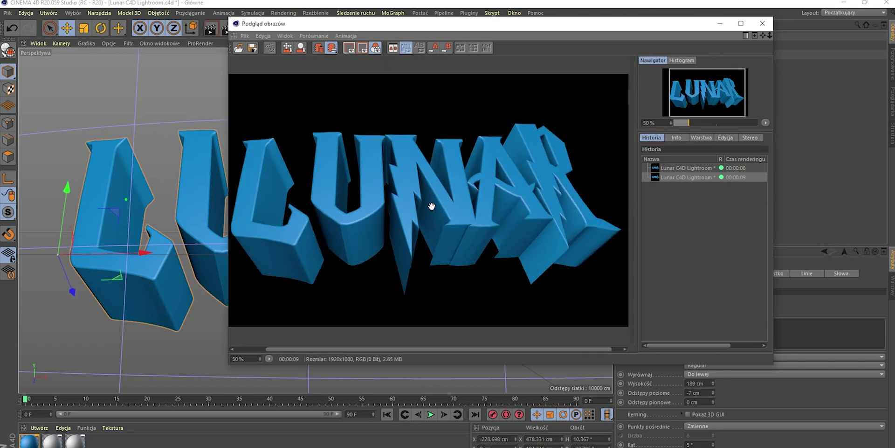
- Save the extruded text render as LUNAR3 on the DATA (D:) drive and close the Picture Viewer
click(246, 35)
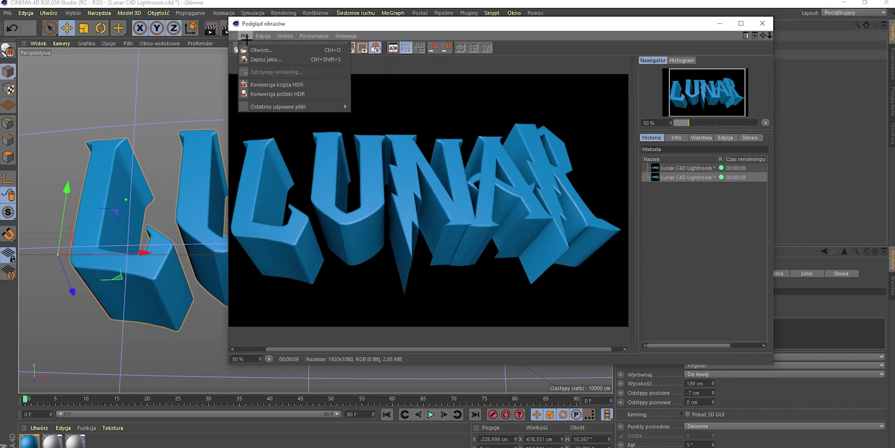
click(259, 62)
click(242, 246)
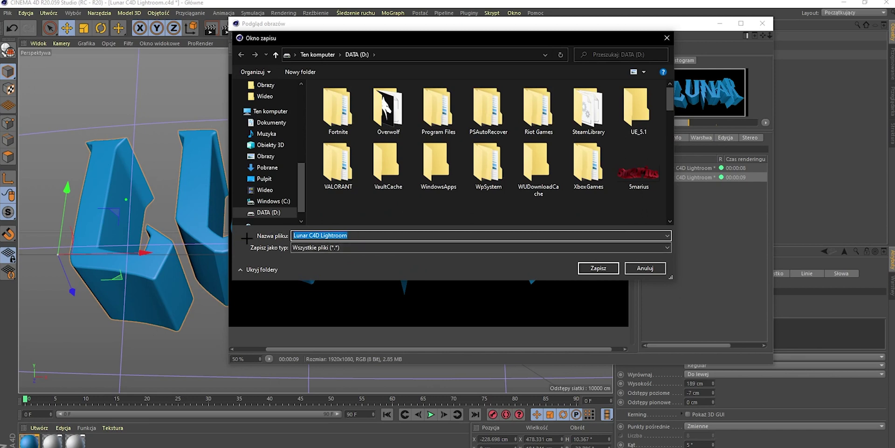
text(LUNAR)
key(Return)
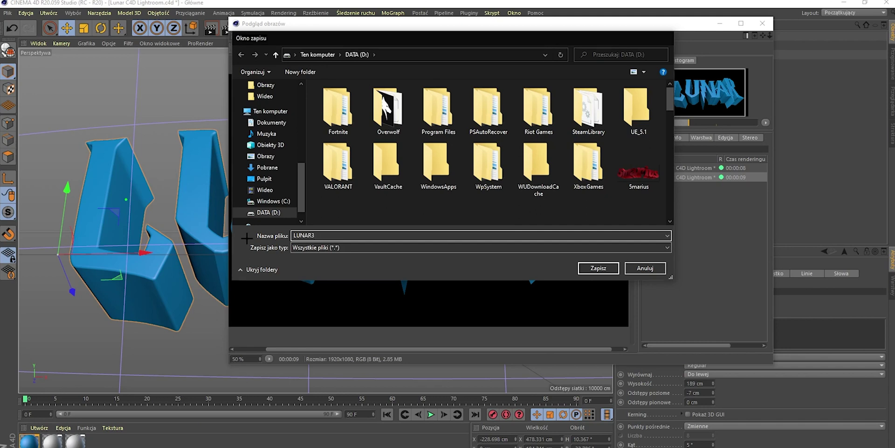
key(Caps_Lock)
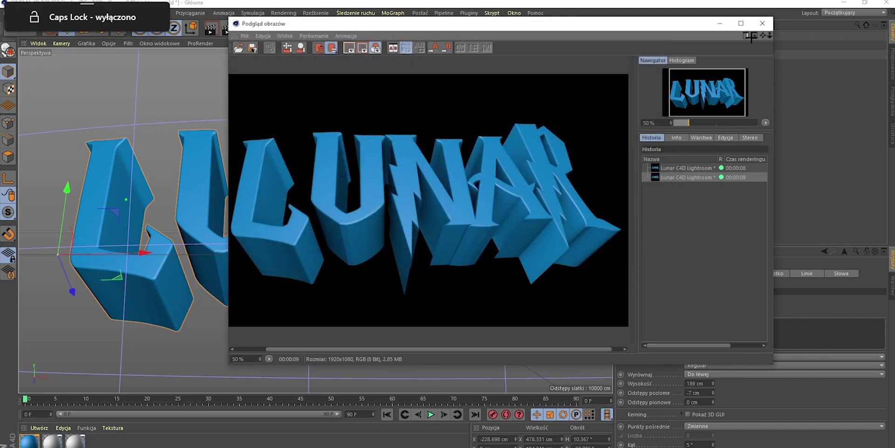
scroll(424, 190, down, 1)
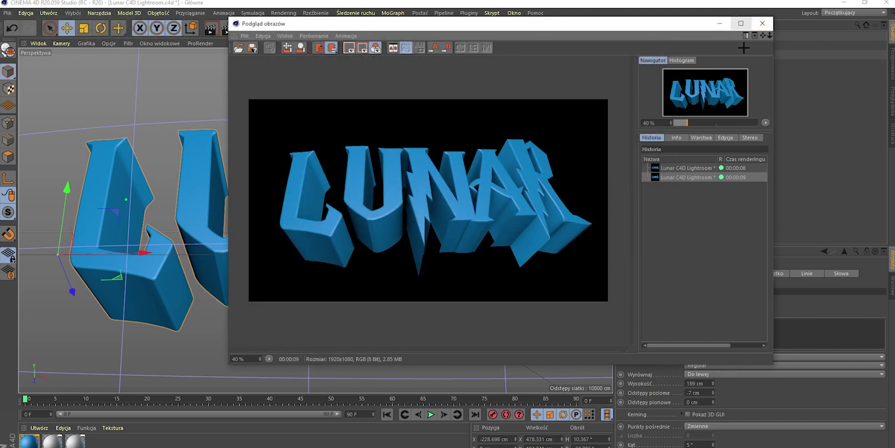
click(762, 23)
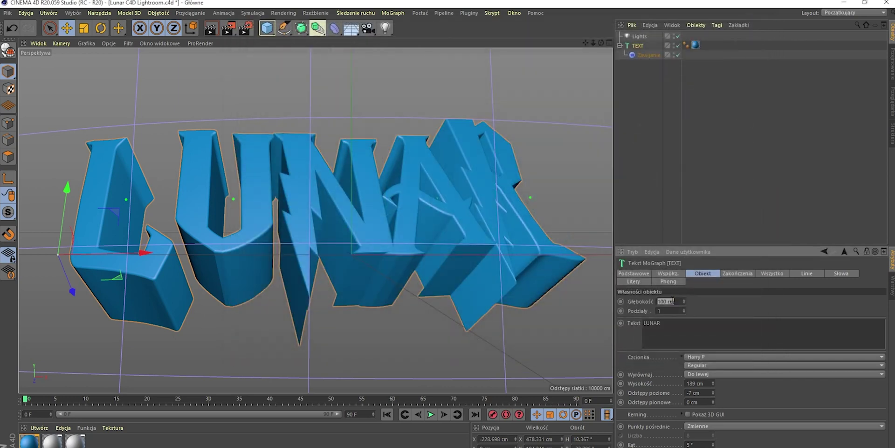
- Set the text depth to 0 cm and render the flat LUNAR text to the Picture Viewer
click(674, 302)
text(0)
key(Return)
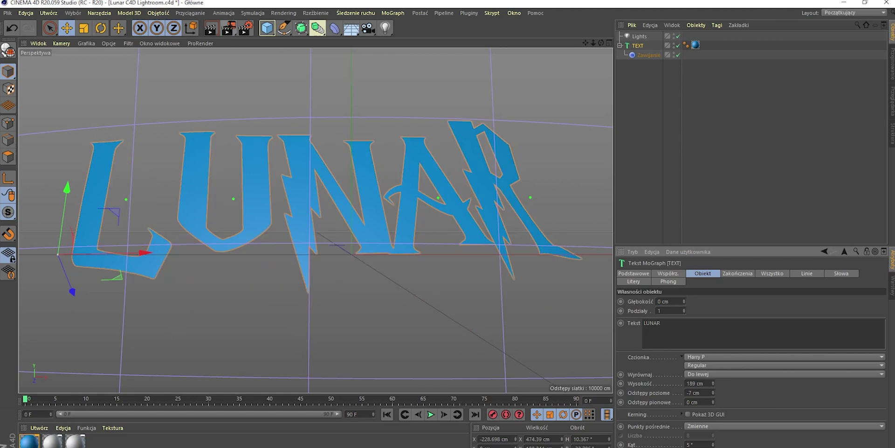
click(228, 28)
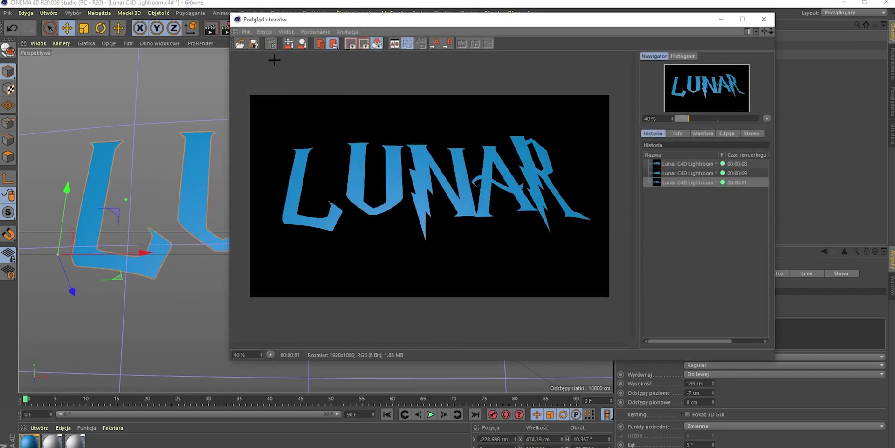
- Save the flat text render as LUNAR4 on the DATA (D:) drive and close the Picture Viewer
click(246, 31)
click(252, 54)
click(251, 244)
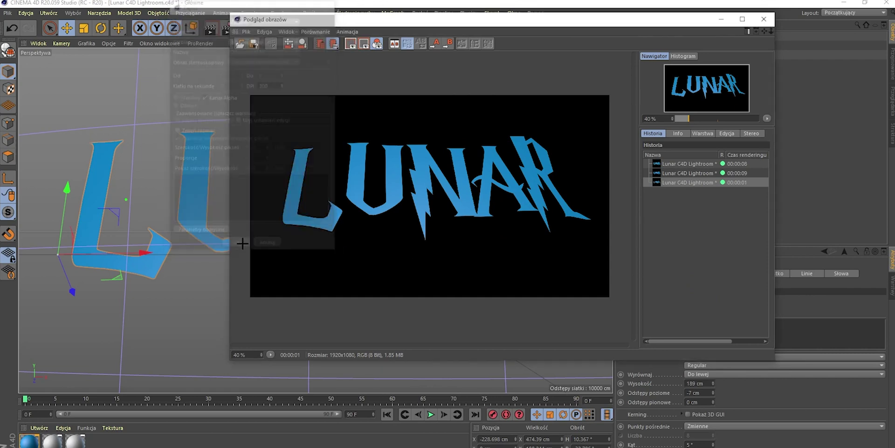
key(Caps_Lock)
text(LUNAR)
key(Return)
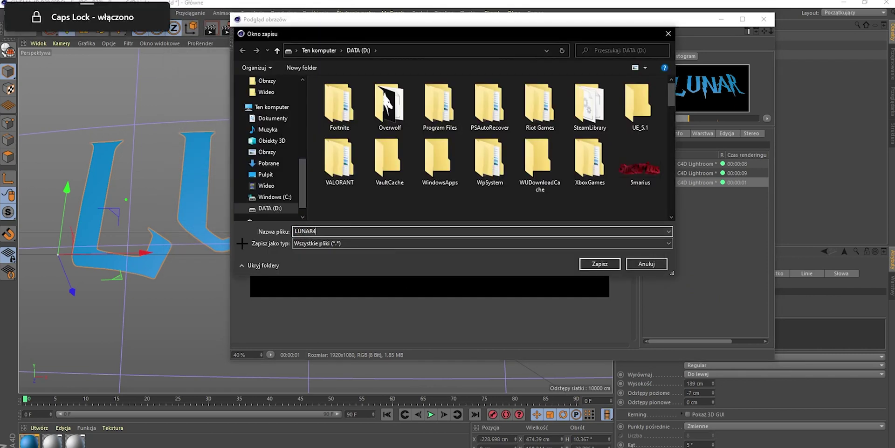
key(Caps_Lock)
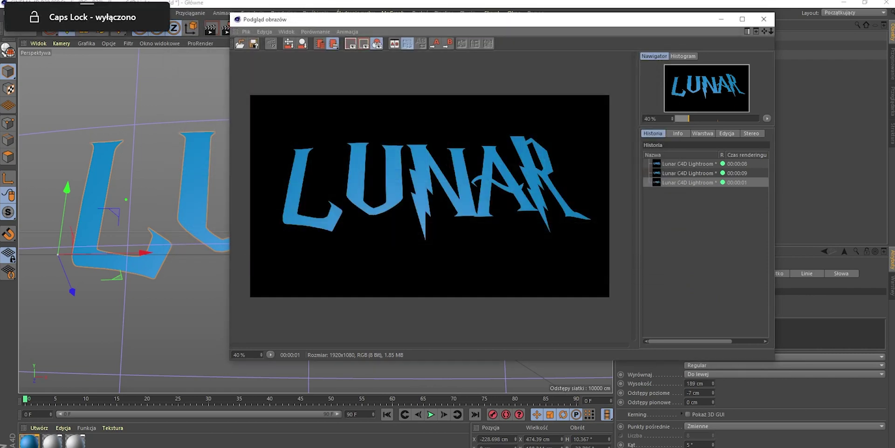
click(764, 19)
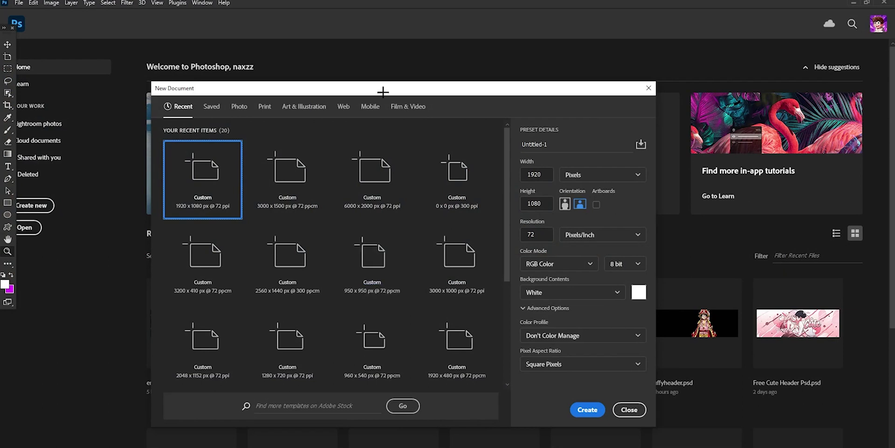
- In Photoshop, create a 1920 × 1080 px document at 72 ppi with a white background and unlock its background layer
drag(382, 92, 373, 68)
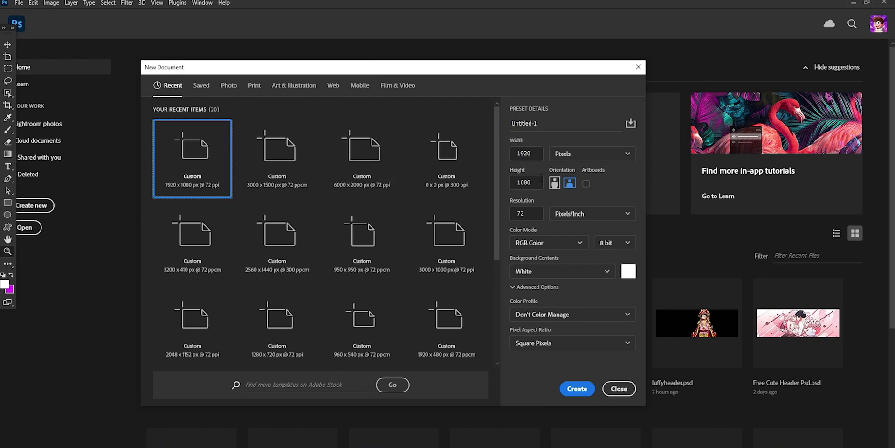
click(577, 388)
click(879, 372)
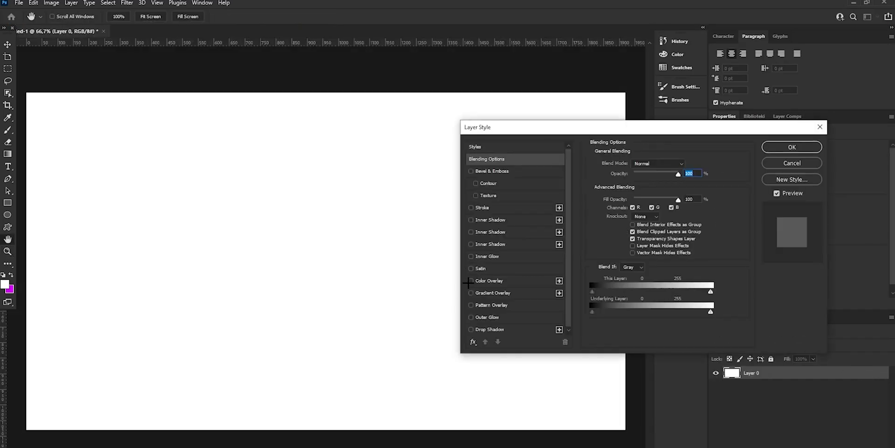
- Apply a black Color Overlay layer style to Layer 0
click(471, 280)
click(509, 281)
click(793, 147)
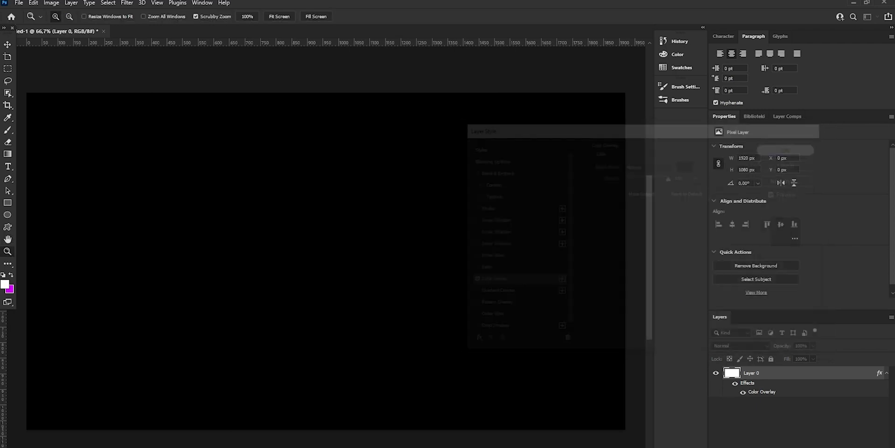
- Place the LUNAR3 and LUNAR4 renders from the DATA (D:) drive into the document, with LUNAR4 above LUNAR3
key(super+e)
click(238, 344)
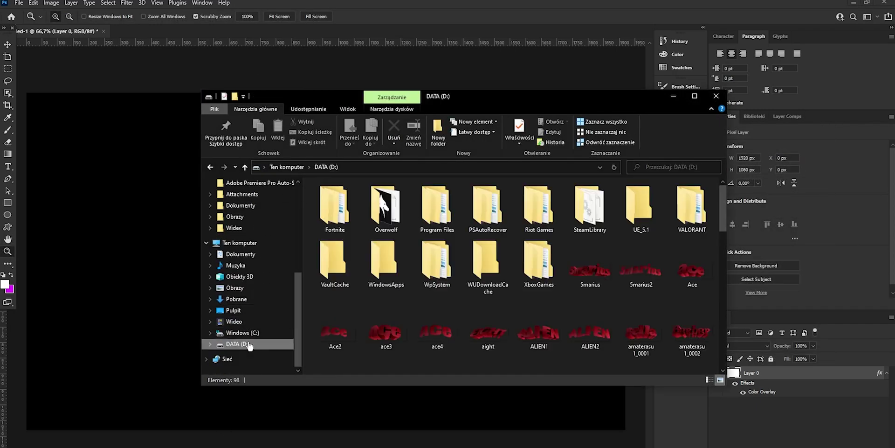
scroll(466, 280, down, 10)
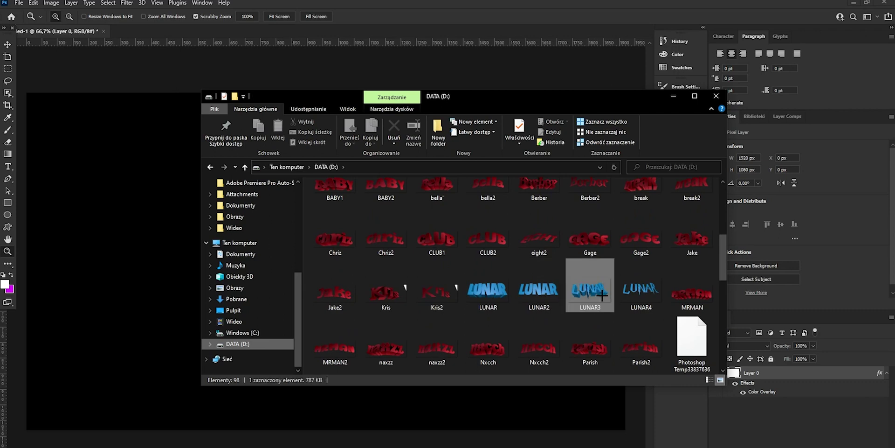
drag(590, 294, 109, 248)
key(Return)
click(248, 445)
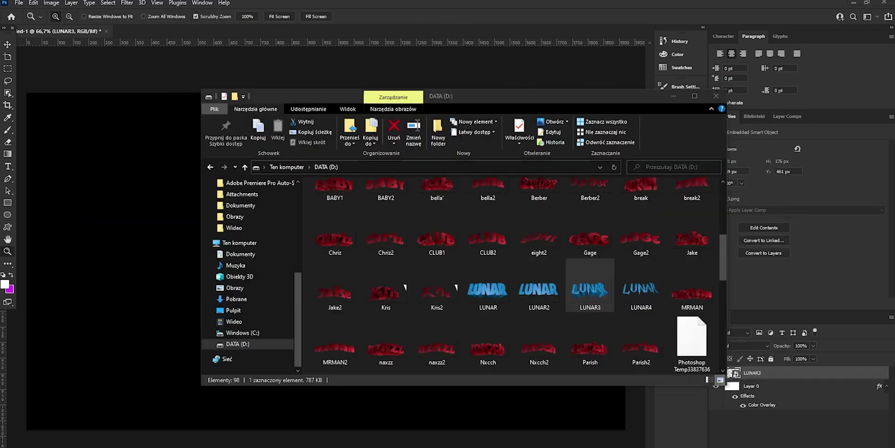
drag(626, 286, 165, 280)
key(Return)
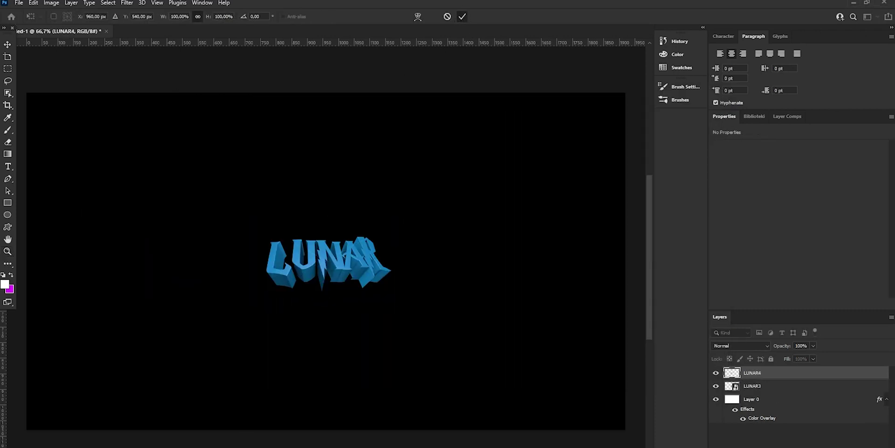
- Group the LUNAR3 and LUNAR4 layers and enlarge the group to about 1374 px wide, centred on the canvas
shift+click(767, 393)
key(ctrl+g)
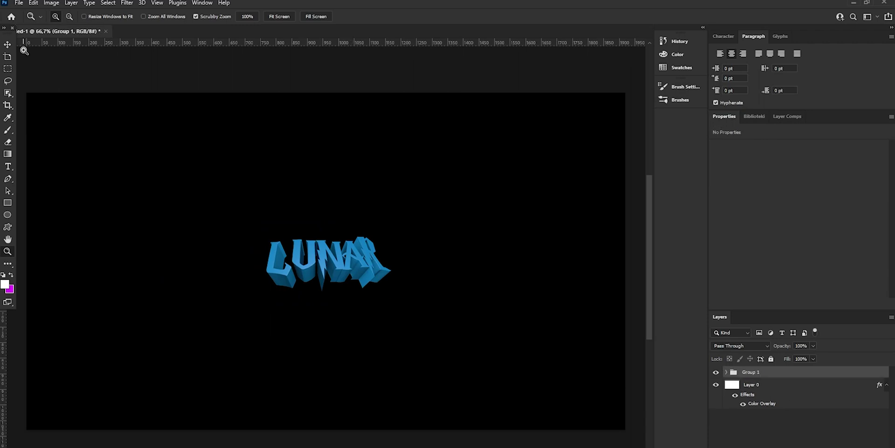
key(v)
drag(327, 290, 339, 399)
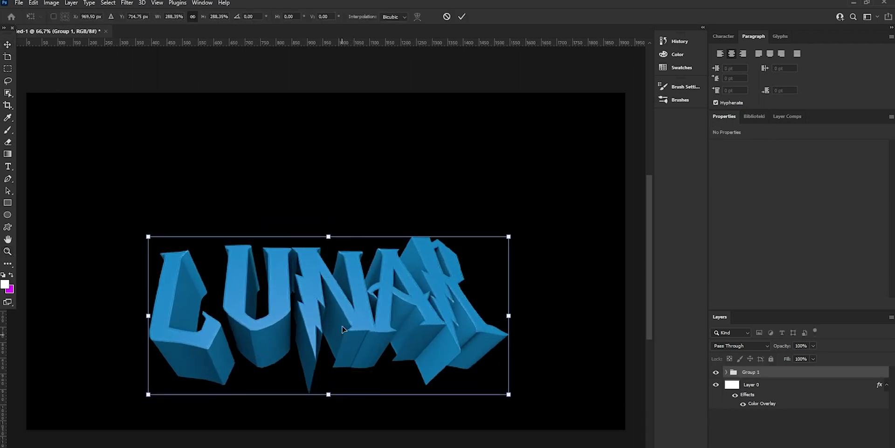
drag(342, 343, 337, 309)
drag(328, 195, 326, 167)
click(462, 16)
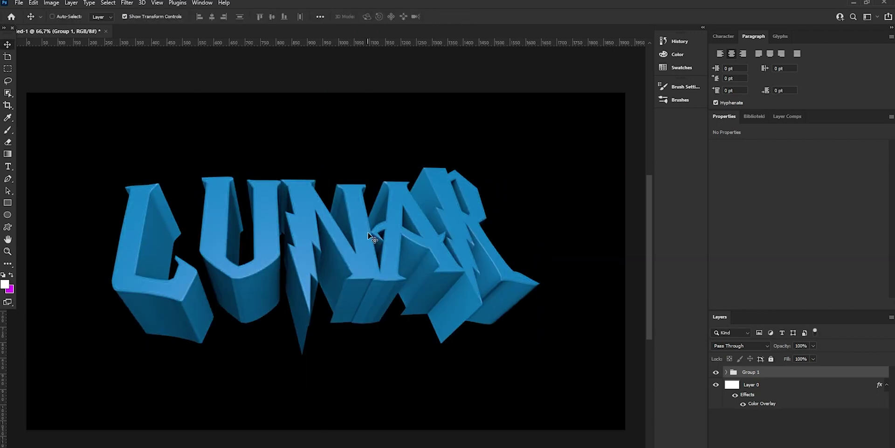
- Expand Group 1 and compare its two layers by test-moving LUNAR3, undoing that move, and toggling the visibility of LUNAR4
click(726, 371)
click(755, 398)
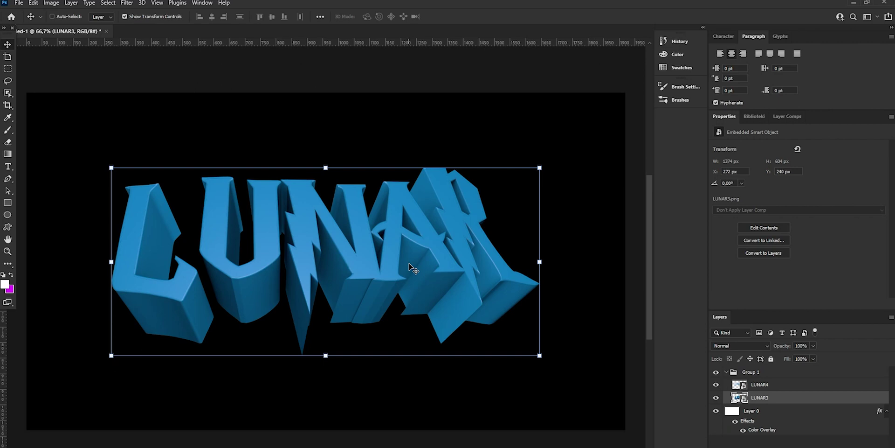
drag(410, 264, 433, 322)
key(ctrl+z)
click(717, 385)
click(716, 384)
click(716, 384)
click(765, 384)
click(717, 385)
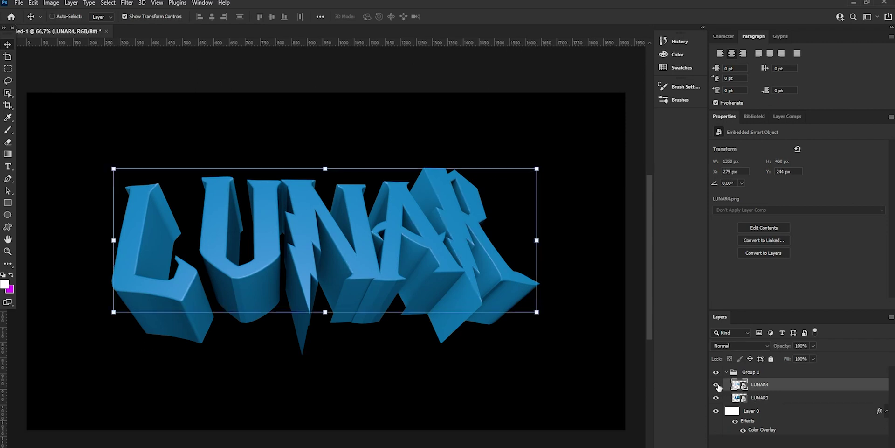
- Hide the LUNAR4 layer and apply a black Color Overlay layer style to LUNAR3
click(717, 385)
click(760, 398)
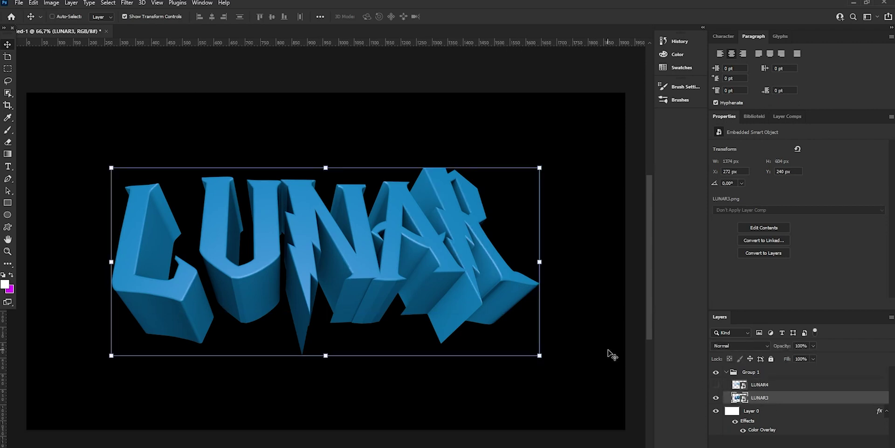
key(ctrl)
click(472, 280)
click(527, 281)
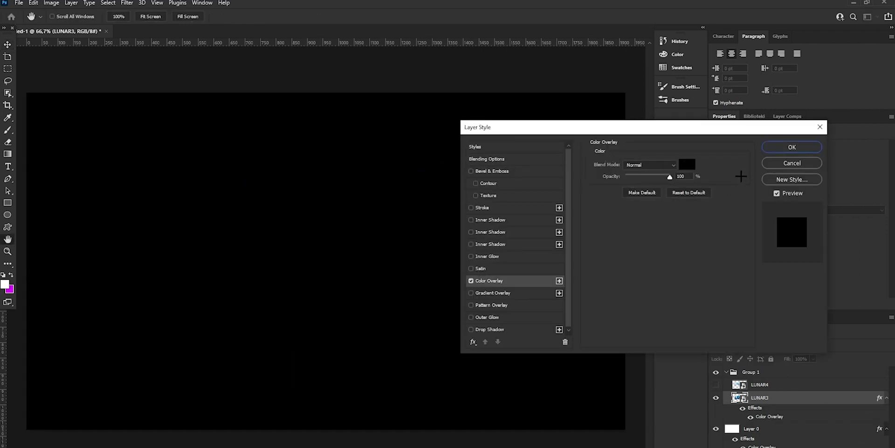
- Add a 5 px outside Stroke in magenta-purple (de00ff) to the LUNAR3 layer
click(471, 207)
click(482, 207)
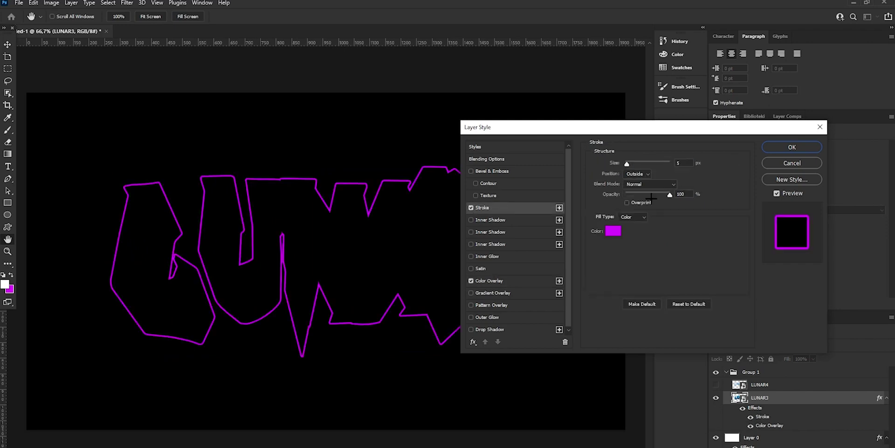
click(614, 230)
click(551, 295)
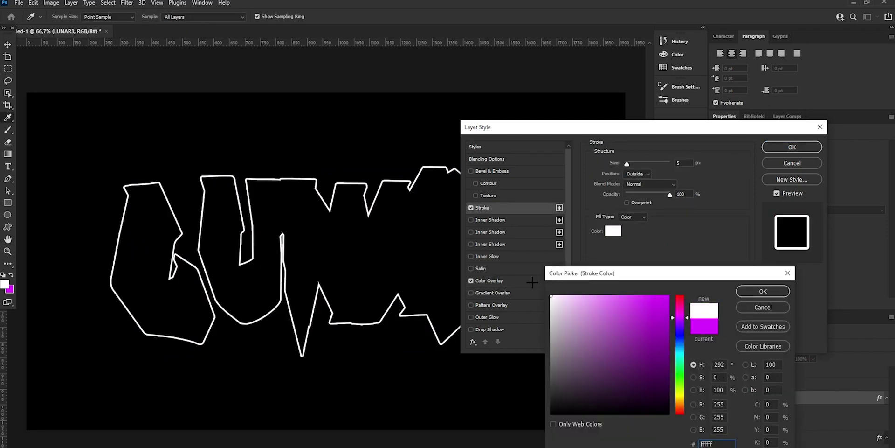
click(669, 296)
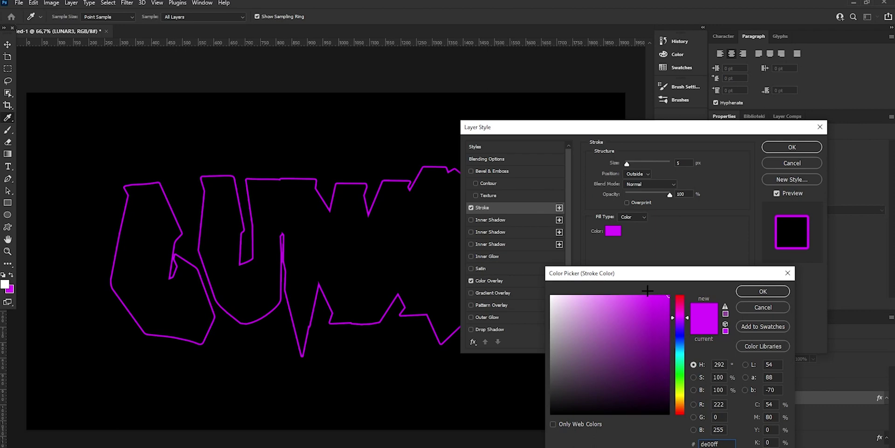
click(756, 290)
click(792, 147)
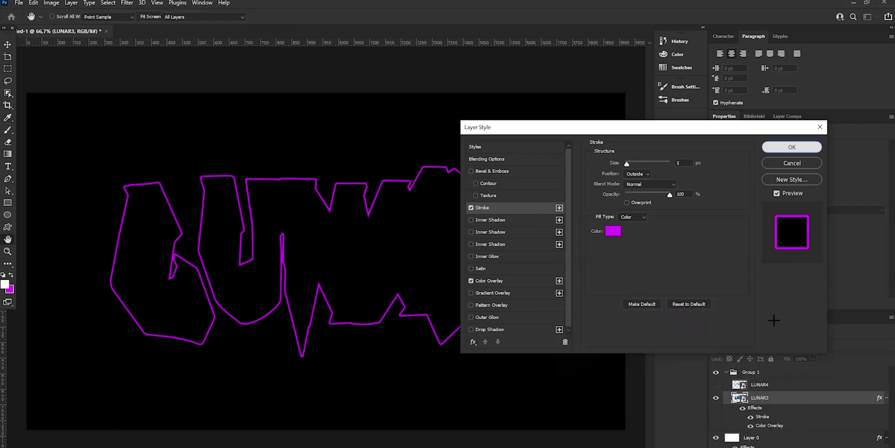
- Show the LUNAR4 layer again and apply a black Color Overlay layer style to it
click(717, 385)
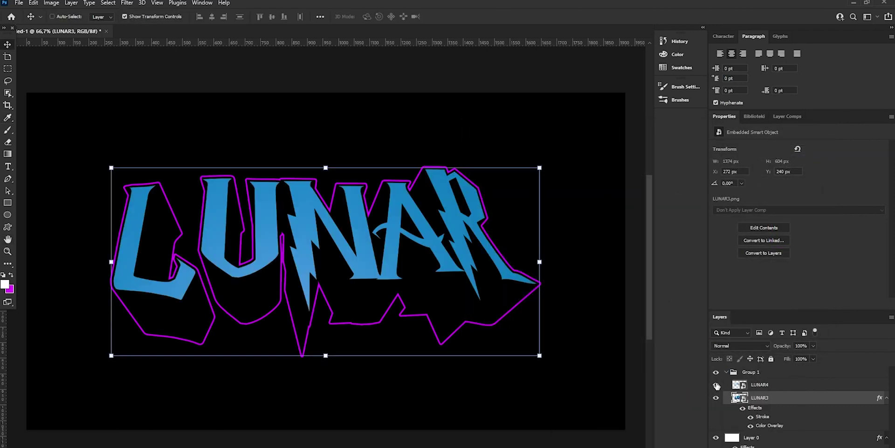
click(767, 386)
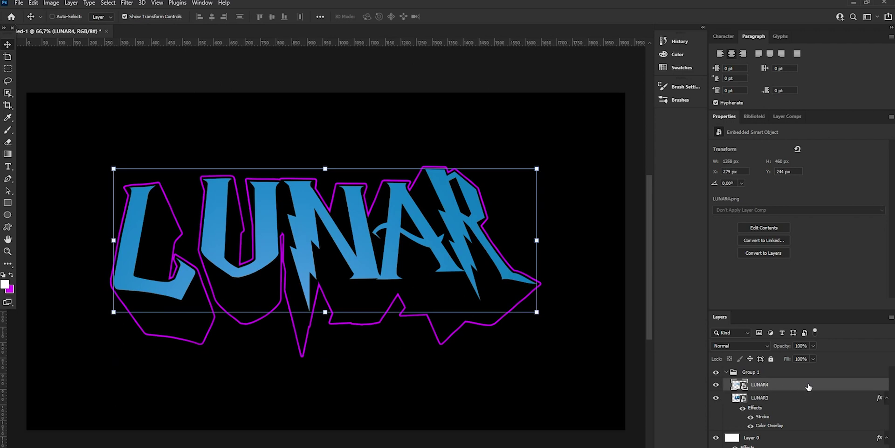
double_click(809, 387)
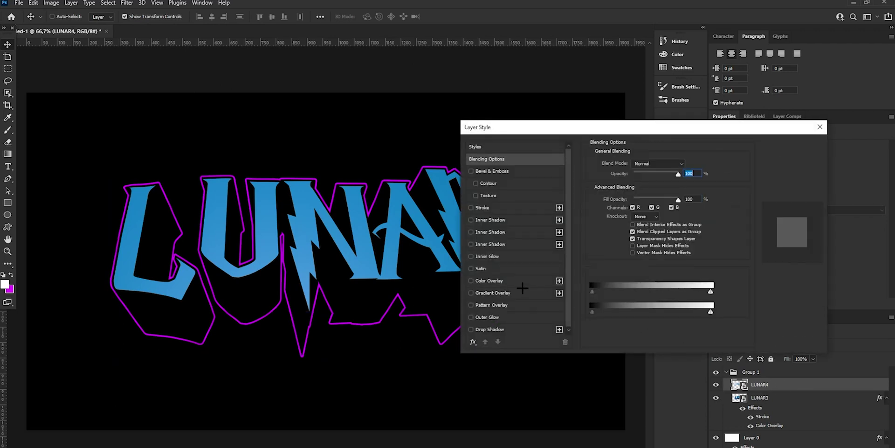
click(471, 281)
click(489, 280)
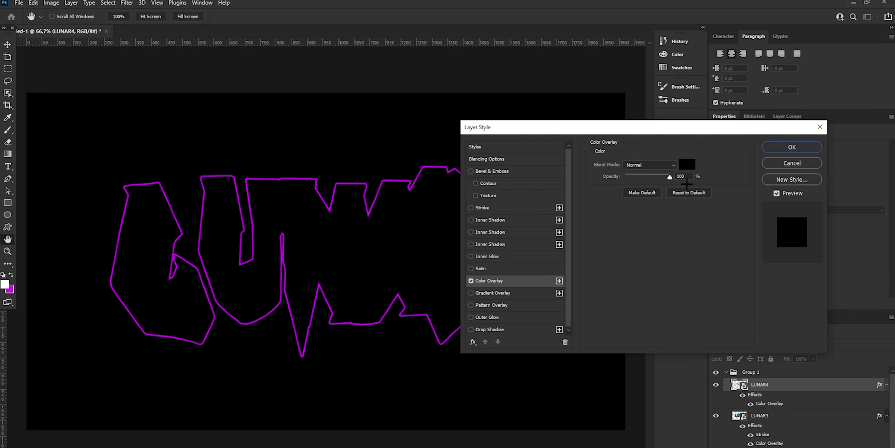
click(687, 164)
click(763, 291)
- Add a 5 px outside Stroke in white (ffffff) to the LUNAR4 layer
click(471, 207)
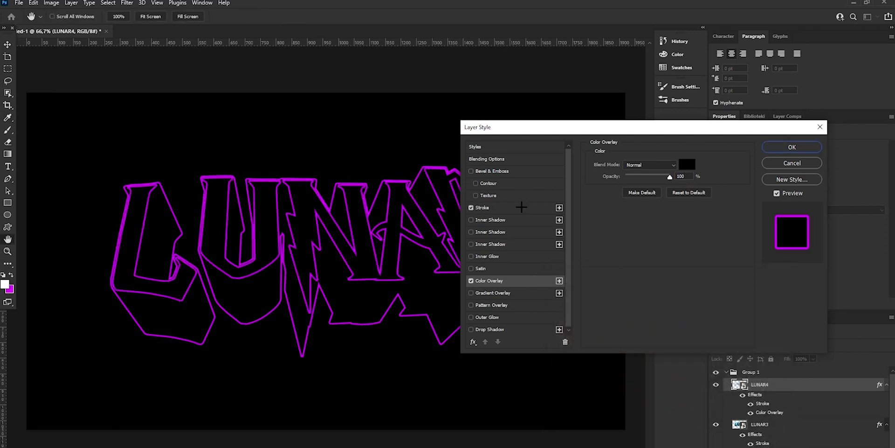
click(483, 208)
click(613, 231)
text(ffffff)
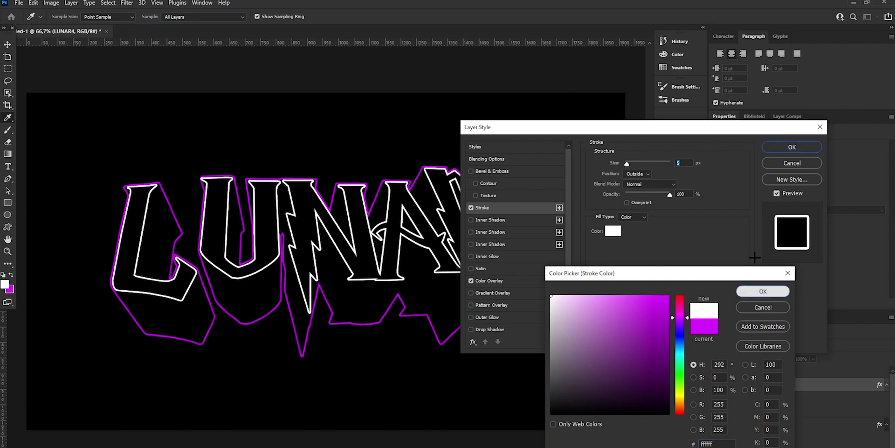
click(763, 291)
click(792, 147)
key(z)
mouse_move(409, 202)
mouse_down()
mouse_move(368, 202)
mouse_move(413, 203)
mouse_up()
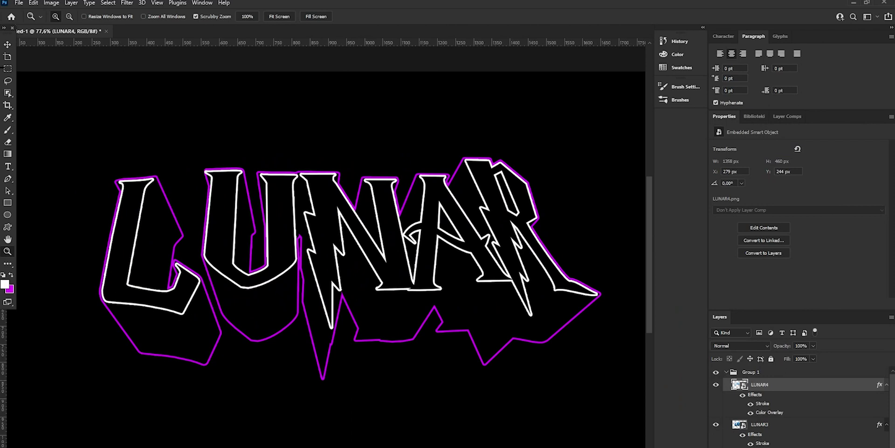
key(v)
- Place the blue anime JPG a00f57abf9571f1f6e4897c55ccae4ec from the Pobrane folder into the document, above LUNAR4
key(alt+Tab)
scroll(234, 210, up, 6)
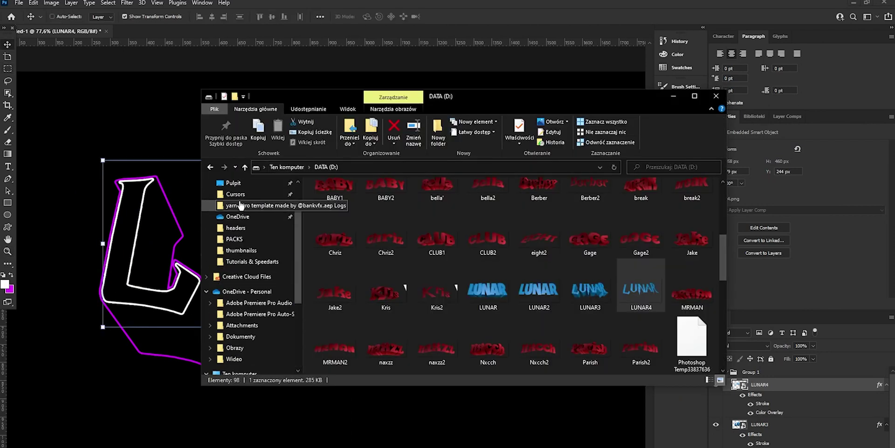
click(242, 203)
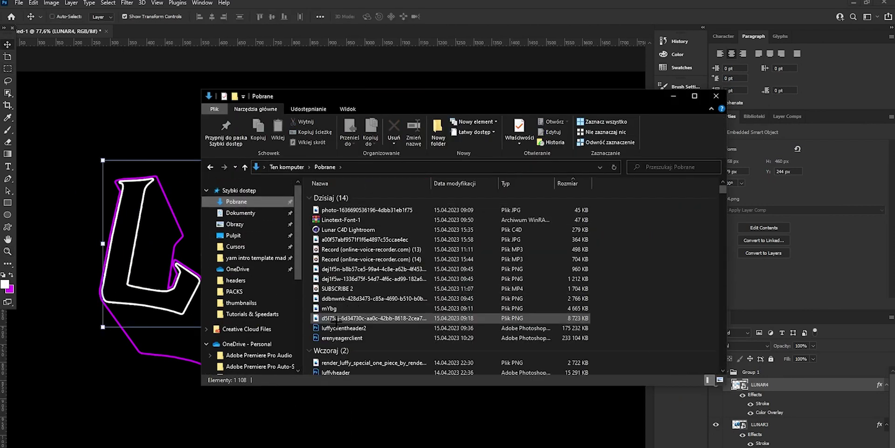
drag(332, 318, 349, 320)
drag(328, 298, 346, 280)
drag(337, 269, 353, 271)
click(340, 249)
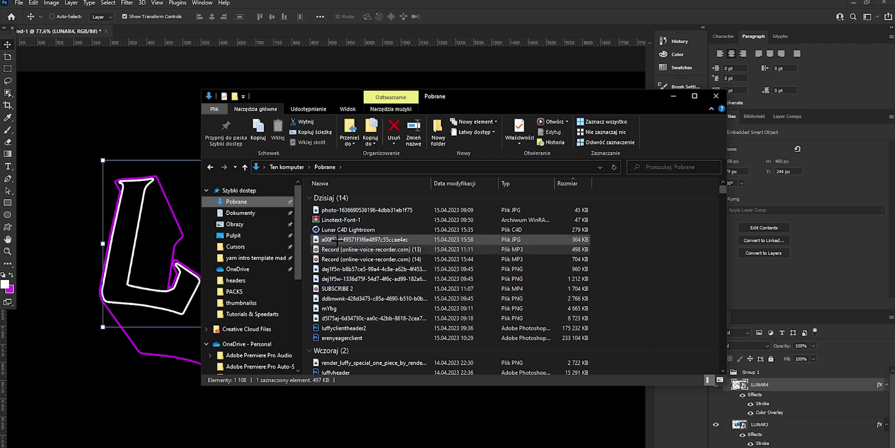
drag(339, 239, 138, 229)
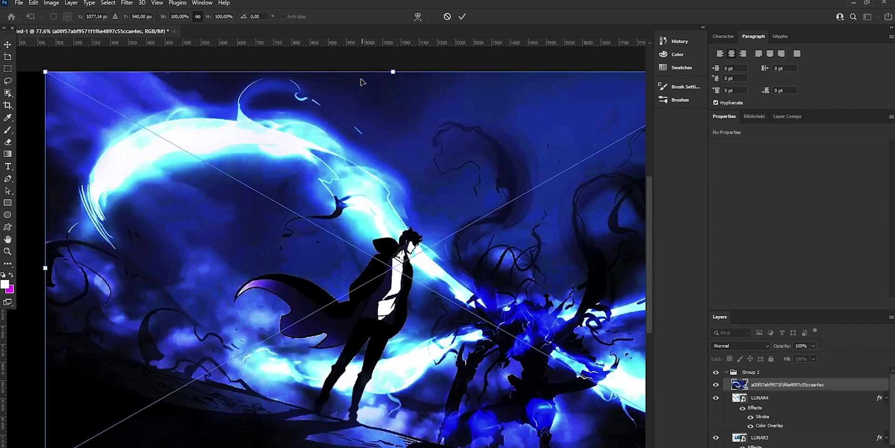
- Scale the placed image to about 60% and position it over the LUNAR lettering at about X 459, Y 196 px
drag(391, 76, 376, 145)
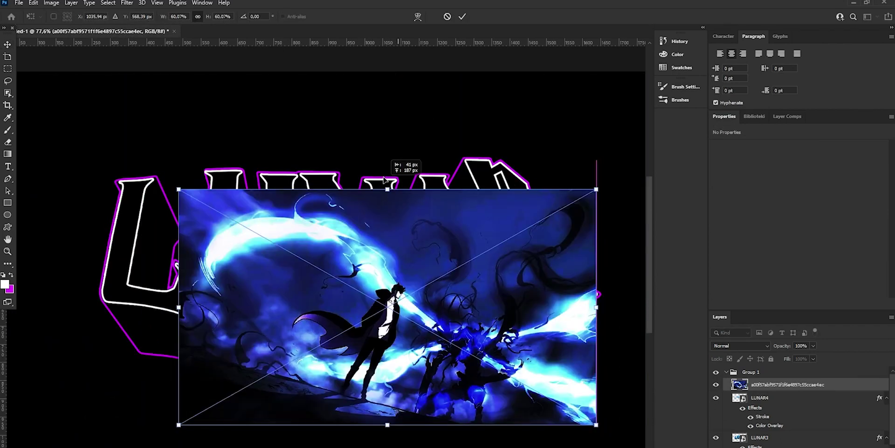
click(461, 16)
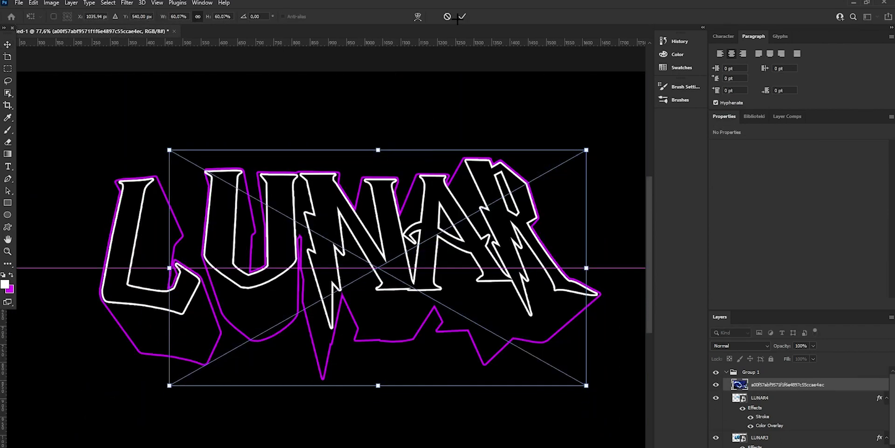
drag(456, 329, 454, 321)
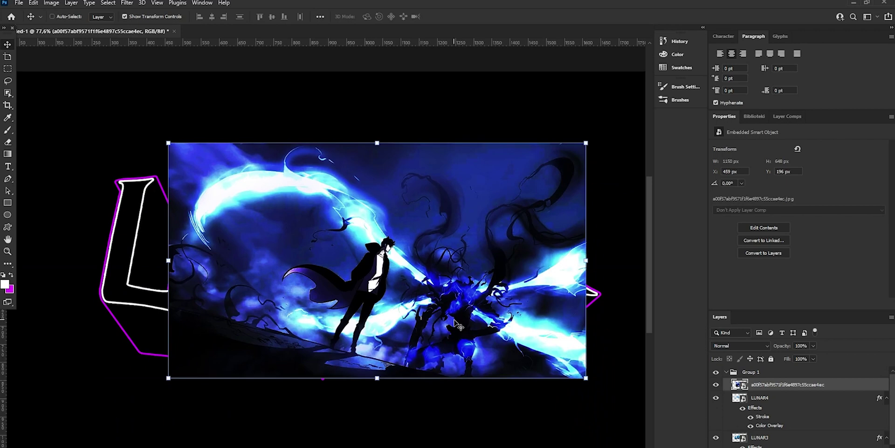
- Colorize the placed image with Hue/Saturation at hue 294 and saturation 100, and convert it to a smart object
key(ctrl+u)
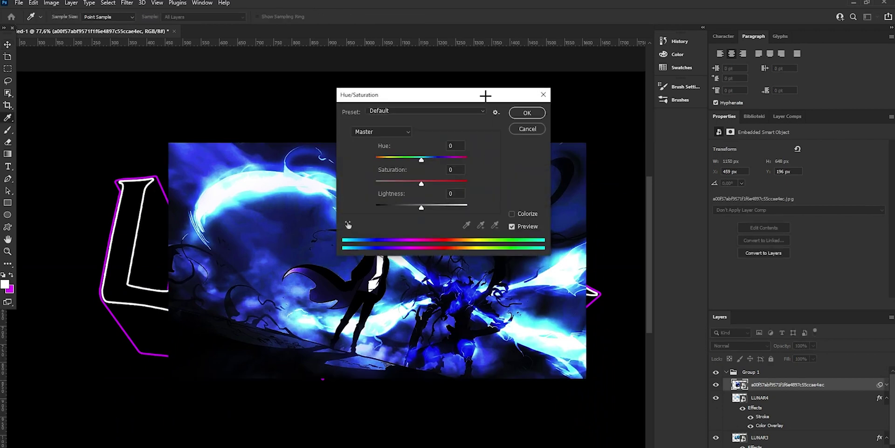
drag(490, 94, 580, 90)
click(602, 209)
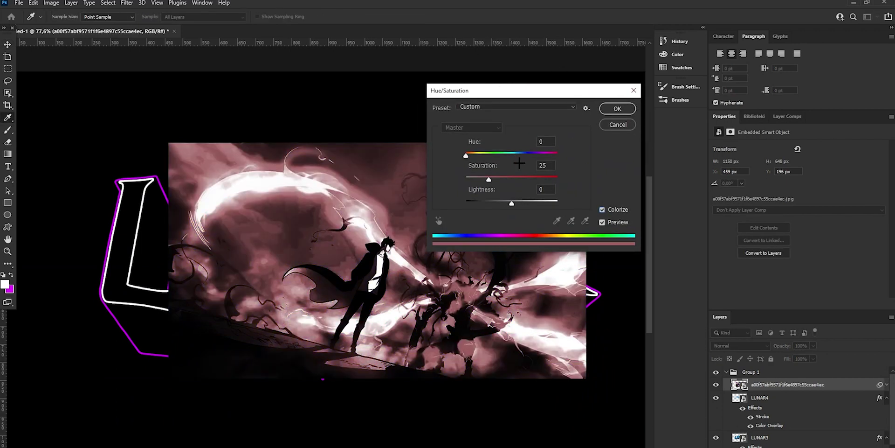
mouse_move(541, 156)
mouse_down()
mouse_move(559, 178)
mouse_move(541, 158)
mouse_up()
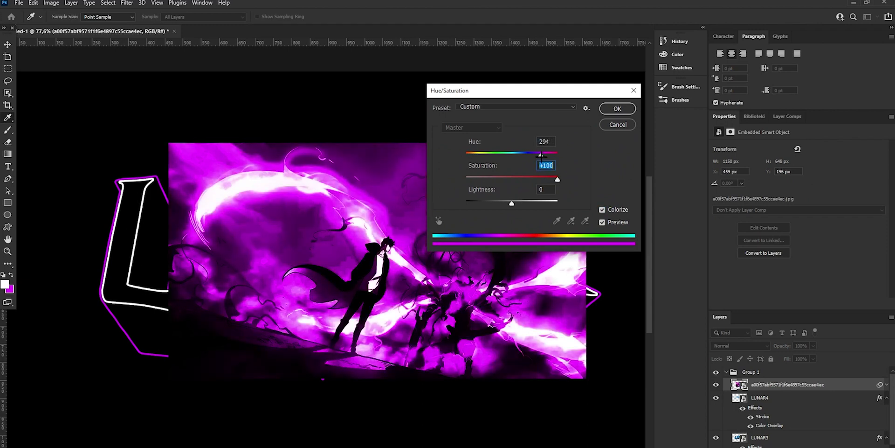
click(617, 108)
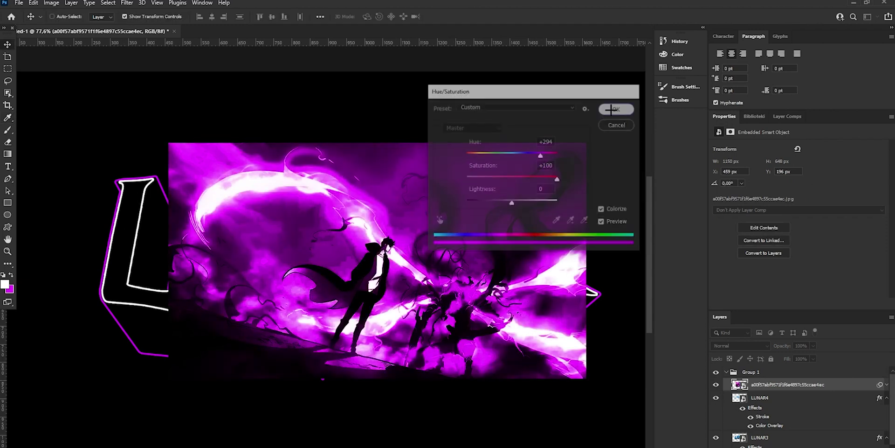
right_click(782, 391)
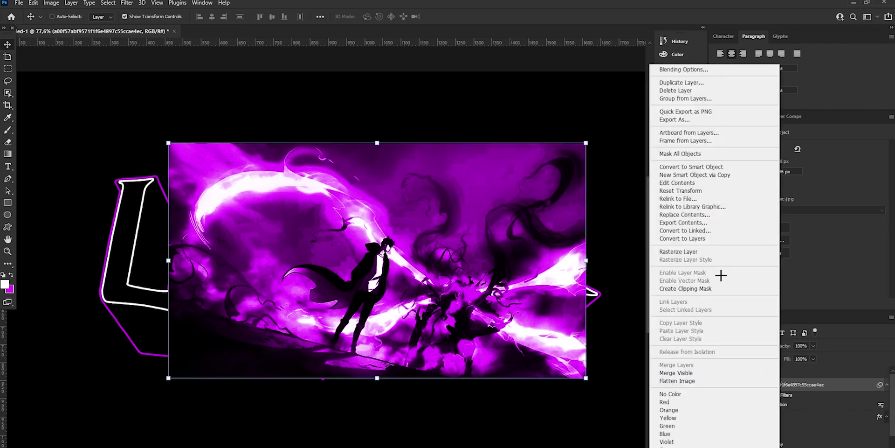
click(690, 167)
- Apply a Camera Raw filter to the image with both noise reductions at 100, Texture about +71 and Clarity about +64
right_click(767, 386)
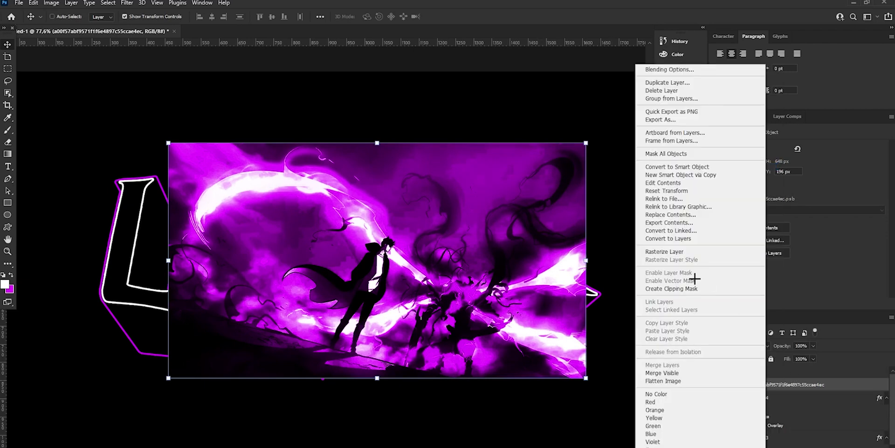
click(533, 273)
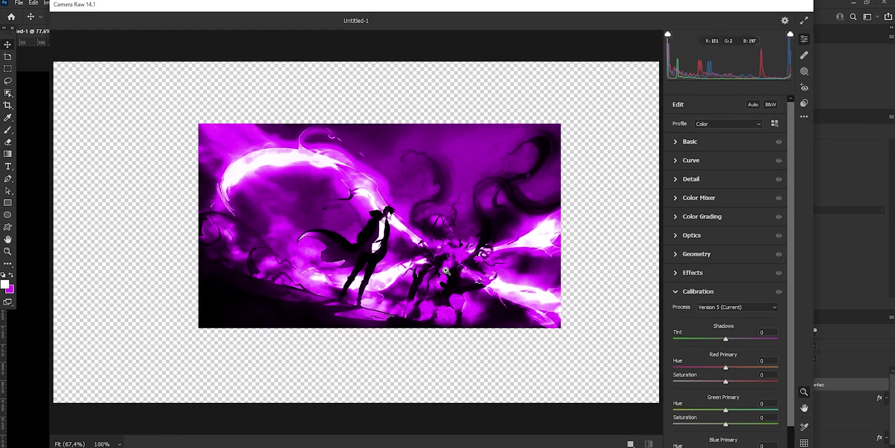
drag(363, 189, 395, 189)
click(681, 183)
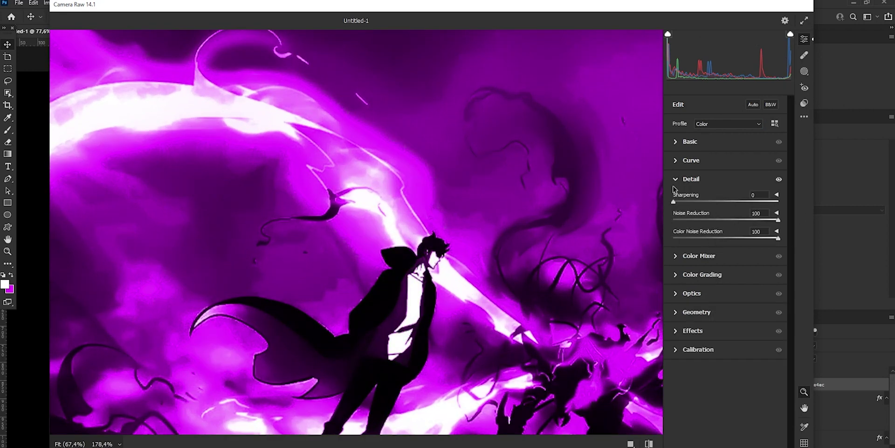
click(690, 141)
drag(730, 327, 774, 312)
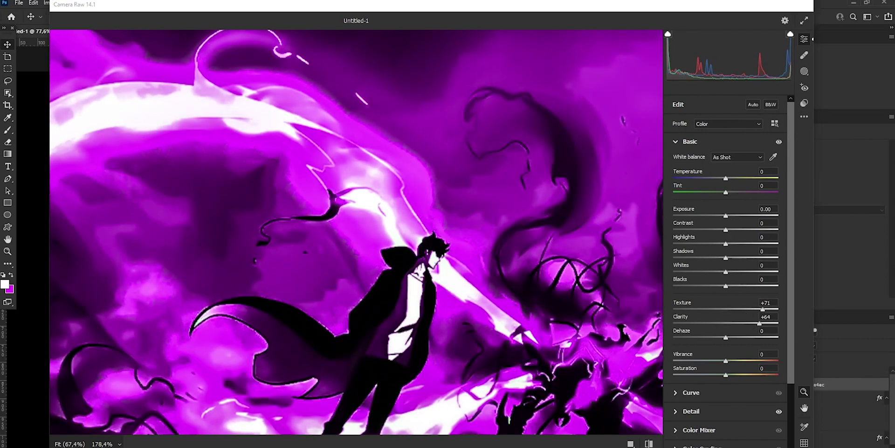
key(Return)
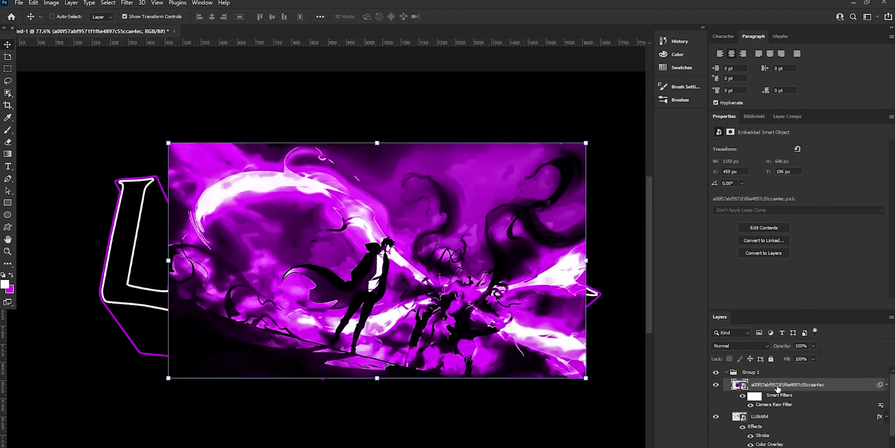
- Clip the image to the LUNAR4 layer and convert LUNAR4 to a smart object
right_click(778, 388)
click(685, 291)
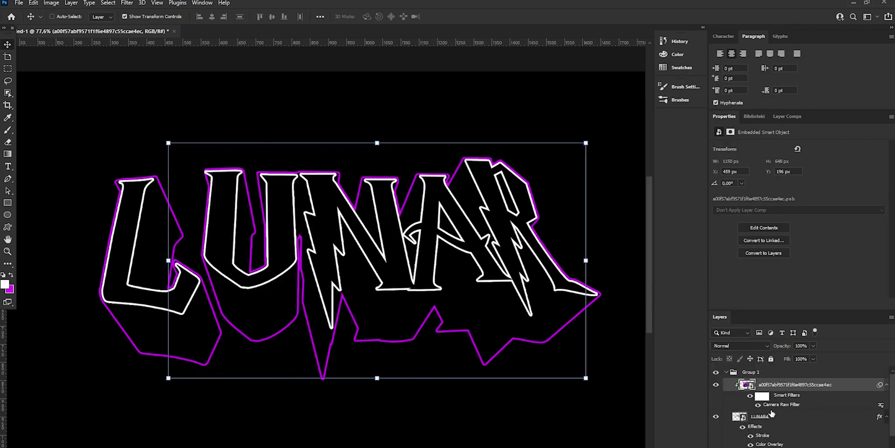
right_click(772, 413)
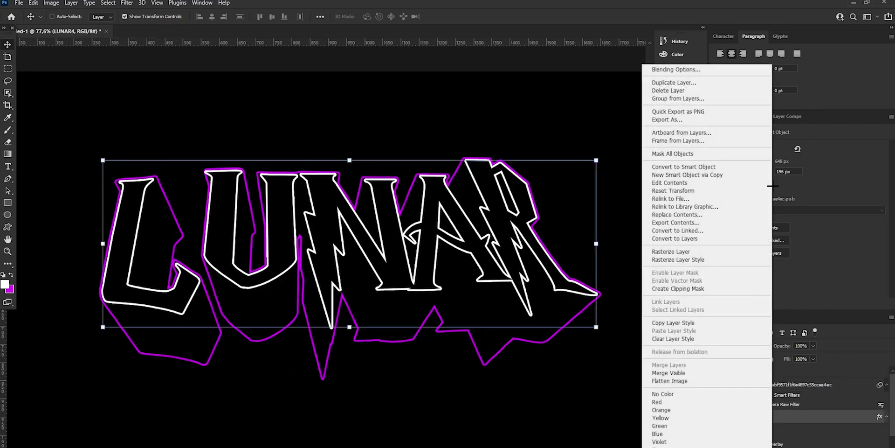
click(687, 167)
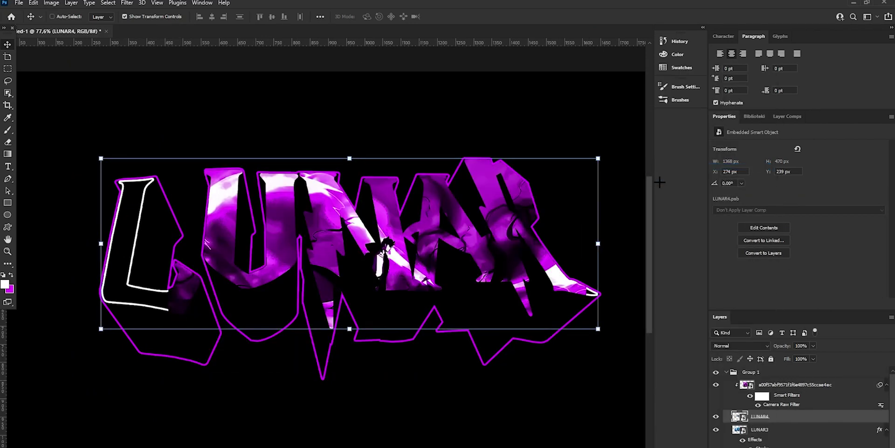
- Set the clipped image's blend mode to Lighten and reposition it over the lettering at about X 628, Y 196 px
click(787, 393)
click(730, 346)
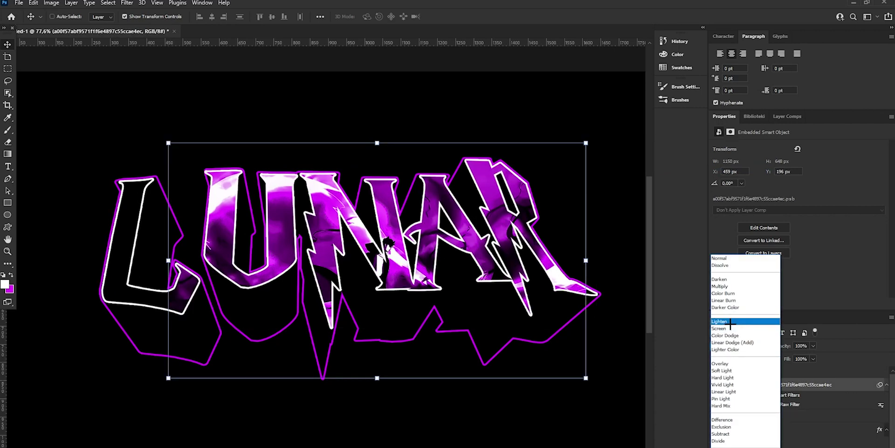
click(727, 321)
drag(468, 295, 548, 290)
- Apply an Exposure adjustment to the image with Exposure 0, Offset about -0.14 and Gamma Correction 0.67
click(38, 4)
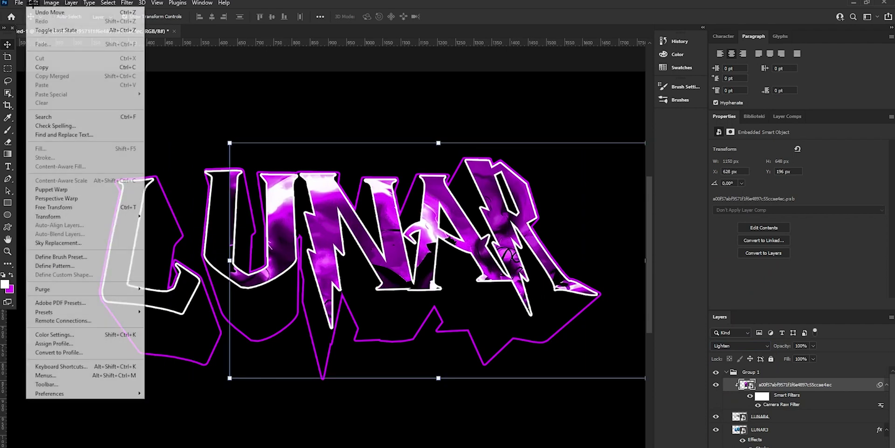
mouse_move(51, 4)
mouse_move(88, 27)
click(156, 53)
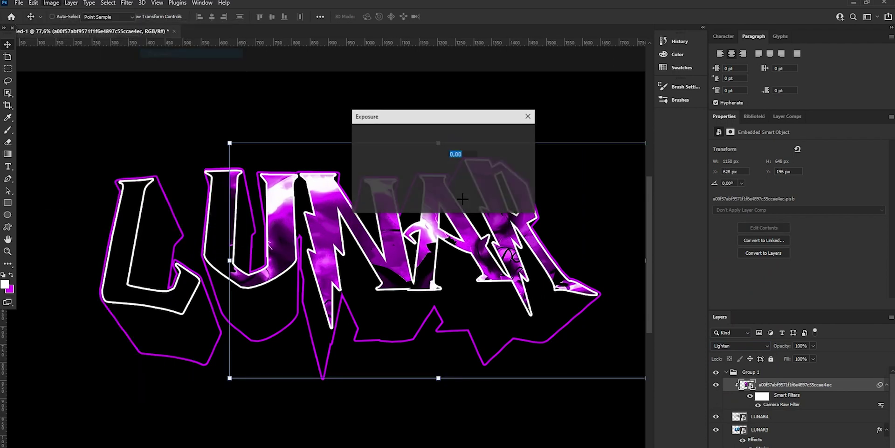
drag(419, 205, 468, 207)
drag(479, 119, 520, 111)
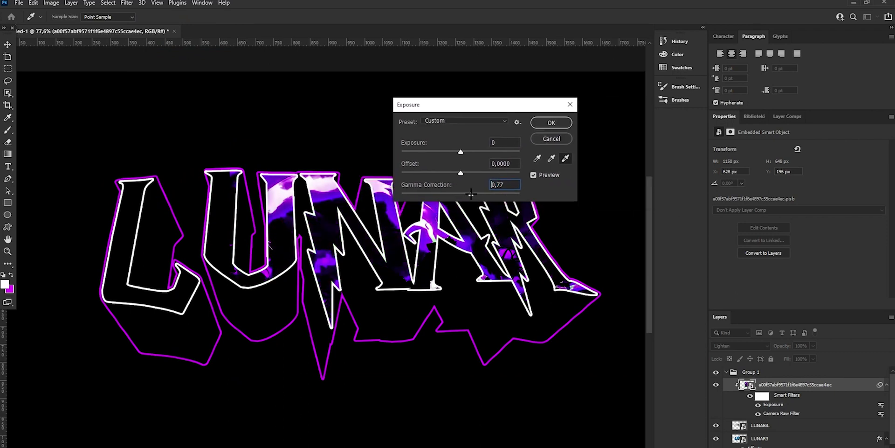
drag(465, 193, 433, 173)
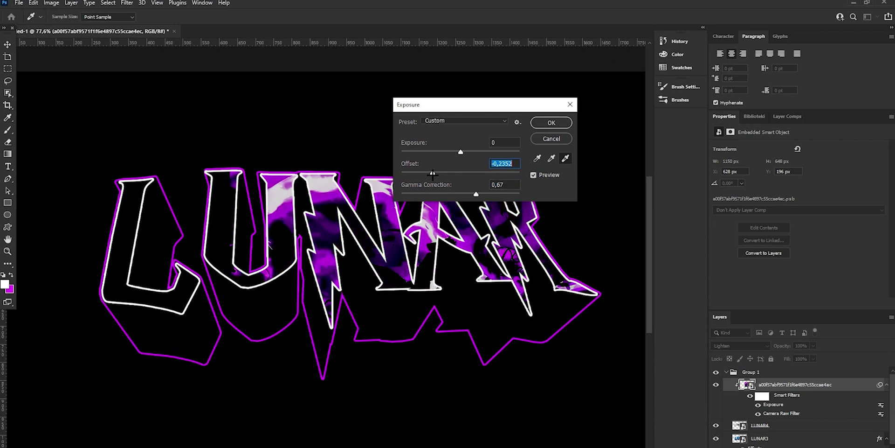
click(460, 173)
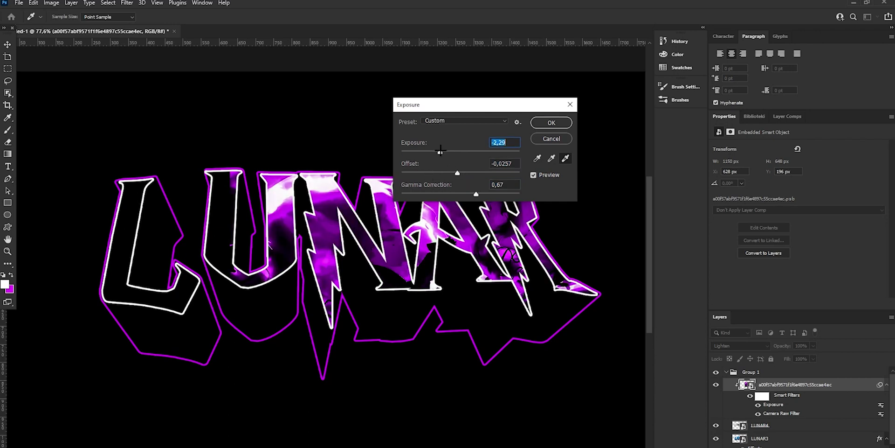
click(466, 150)
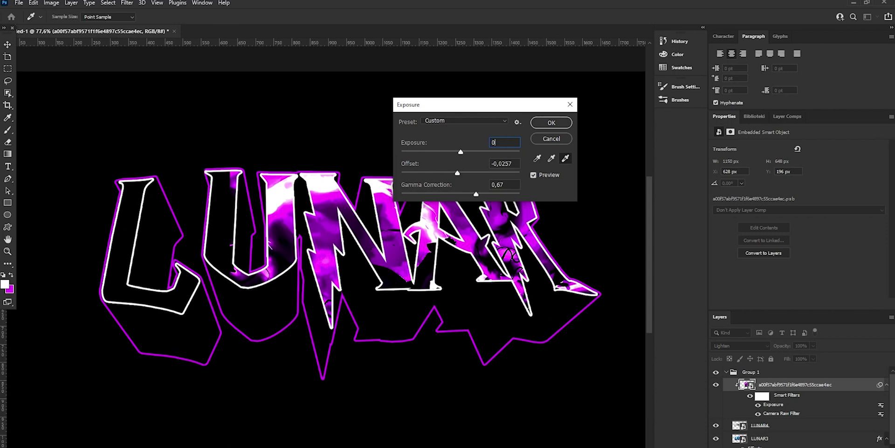
click(463, 173)
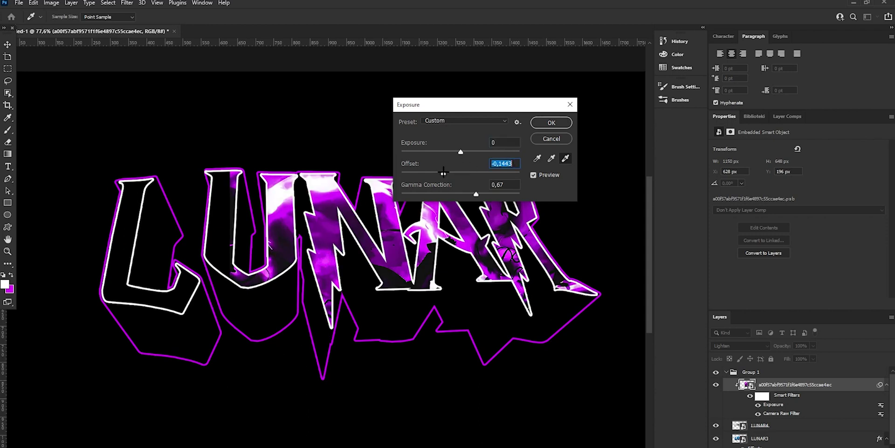
click(551, 122)
key(v)
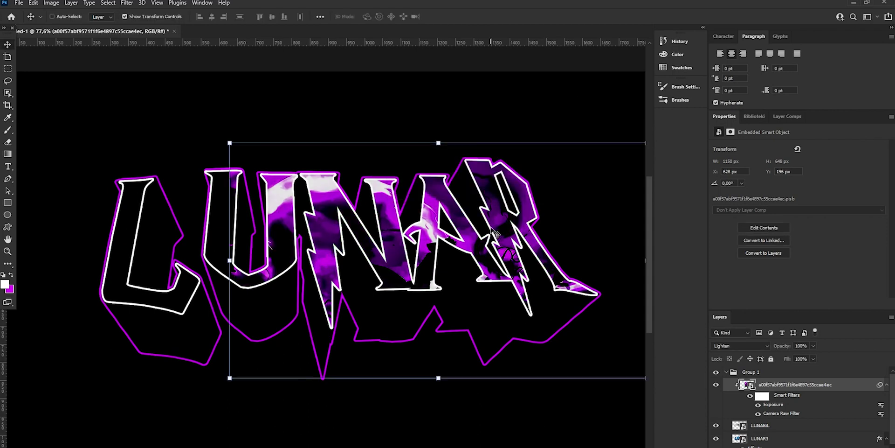
- Shift the image to X 646 px, duplicate it, and clip the copy beneath it at about X -490, Y 108 px over the L and U
drag(498, 229, 493, 230)
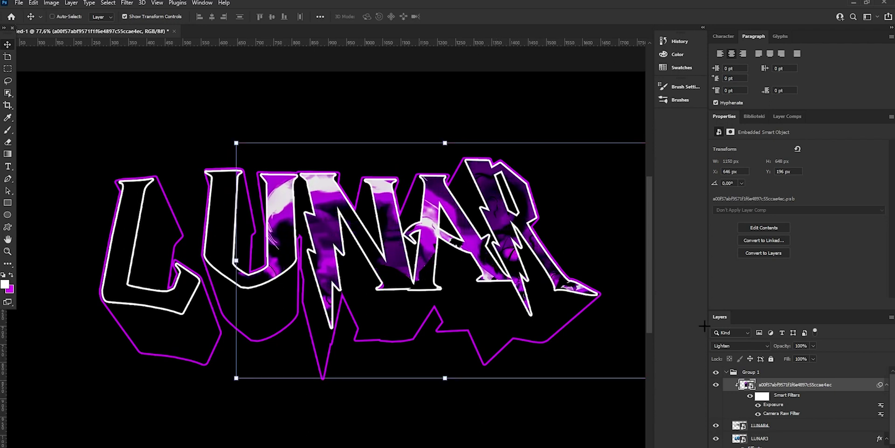
key(ctrl+j)
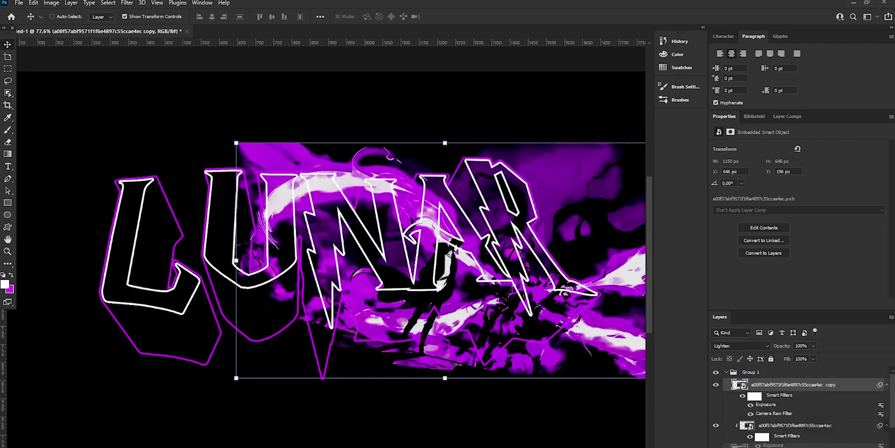
drag(774, 446, 775, 447)
drag(566, 273, 145, 241)
drag(145, 241, 155, 244)
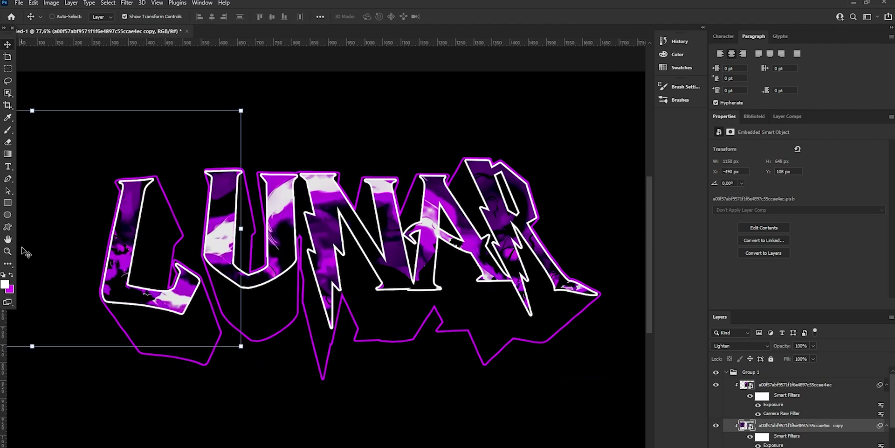
- Combine the two clipped image layers into one smart object clipped to LUNAR4 and set its blend mode to Lighten
key(z)
alt+scroll(345, 215, down, 5)
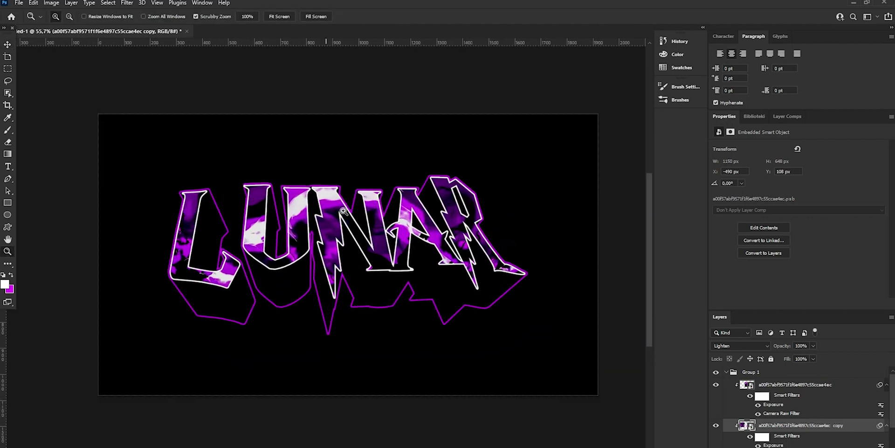
alt+scroll(344, 215, down, 4)
alt+scroll(375, 209, up, 6)
alt+scroll(388, 211, up, 1)
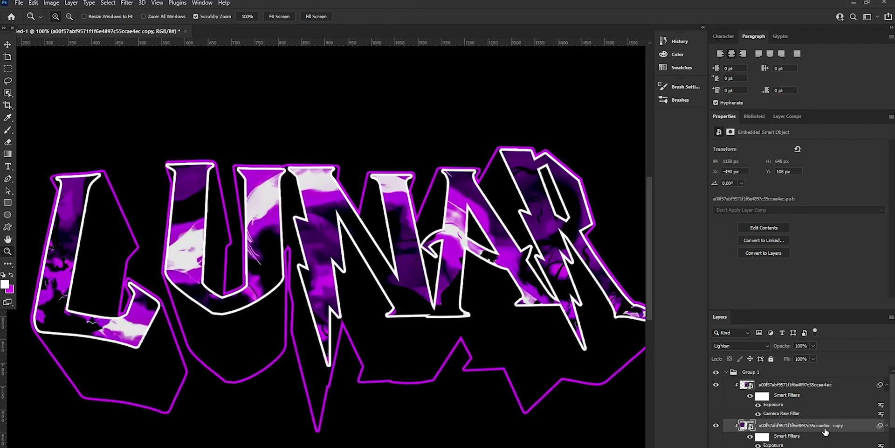
ctrl+click(792, 386)
right_click(792, 386)
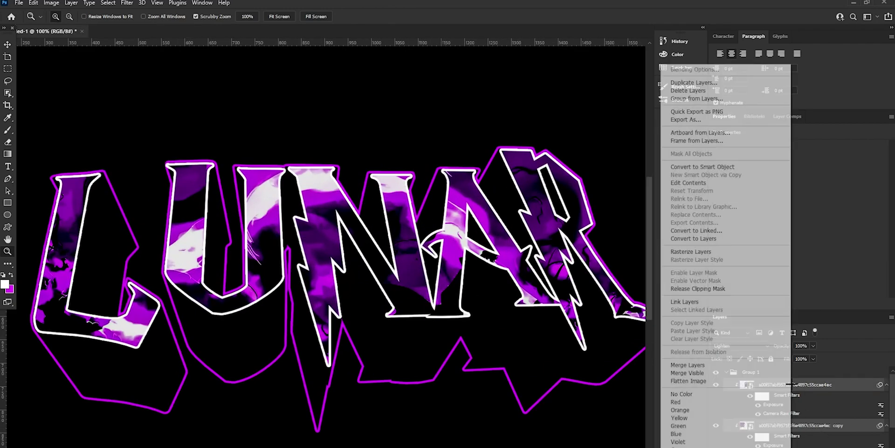
click(690, 181)
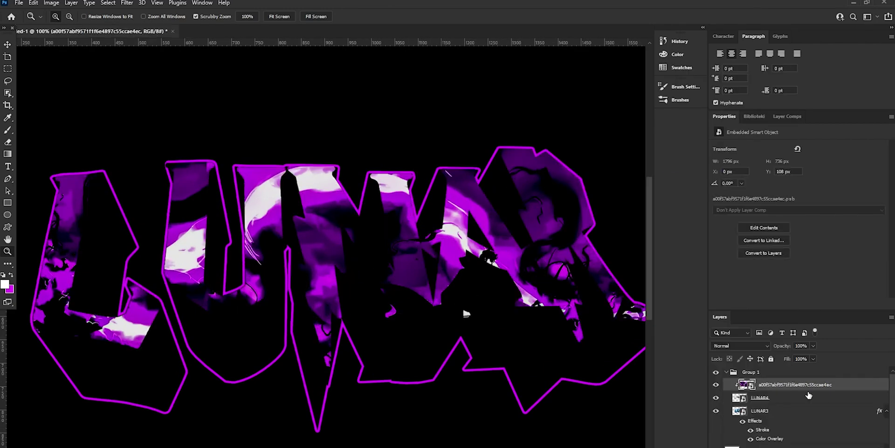
click(741, 345)
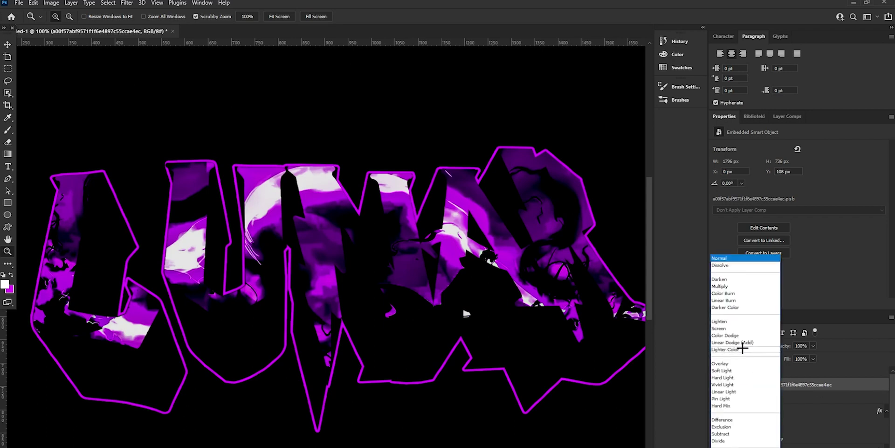
click(730, 321)
- Apply an Exposure adjustment to the combined image with Gamma Correction at 0.94
alt+scroll(351, 194, down, 5)
alt+scroll(357, 202, up, 3)
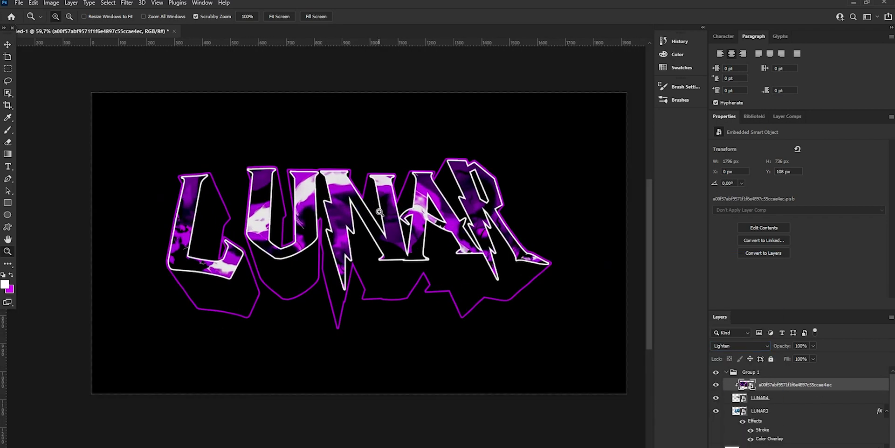
alt+scroll(379, 212, up, 3)
click(7, 45)
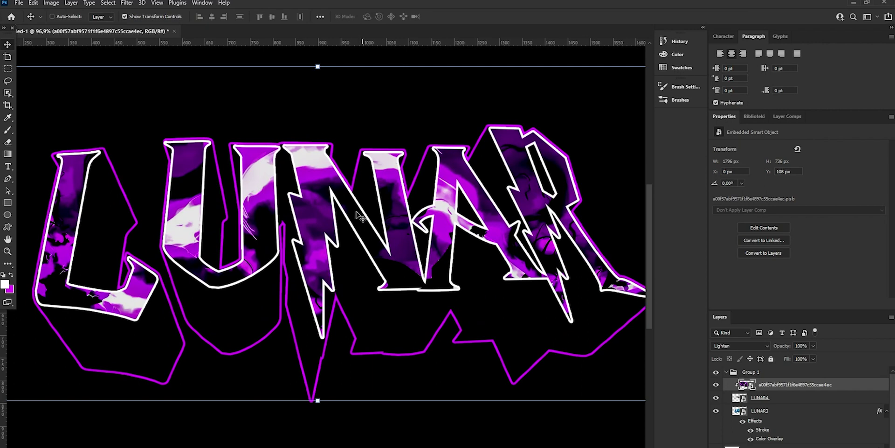
click(59, 3)
mouse_move(68, 27)
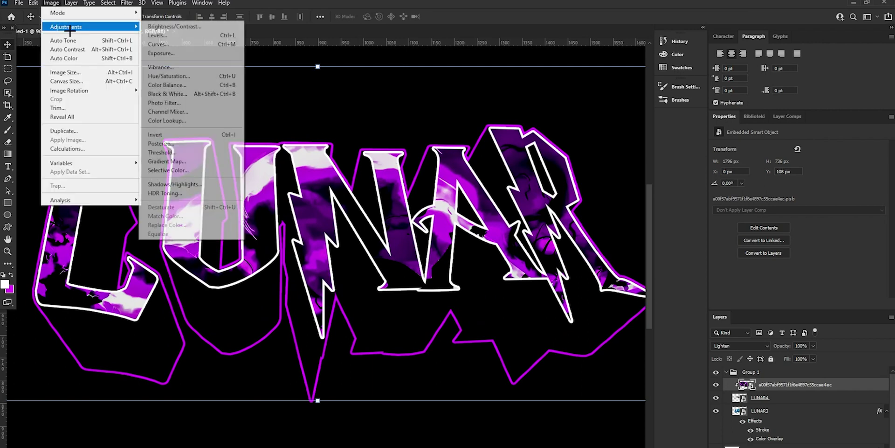
click(161, 54)
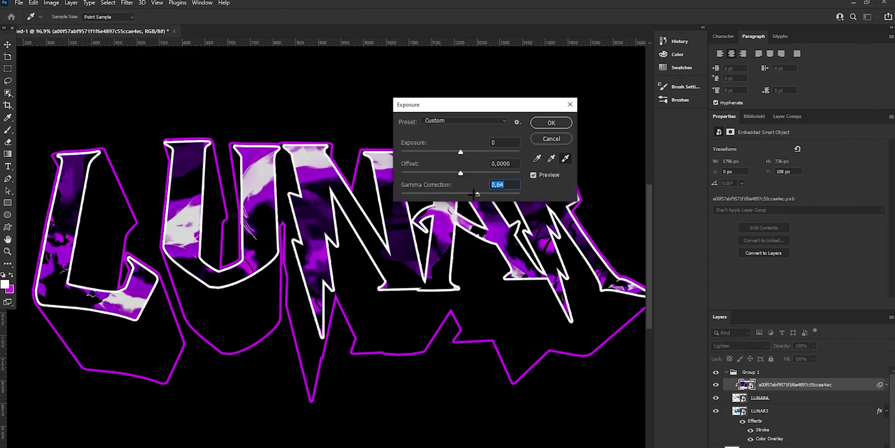
drag(457, 194, 463, 194)
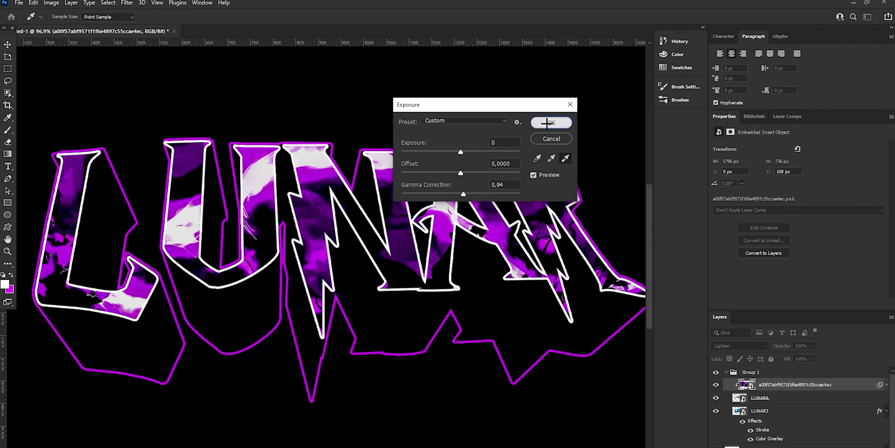
click(551, 122)
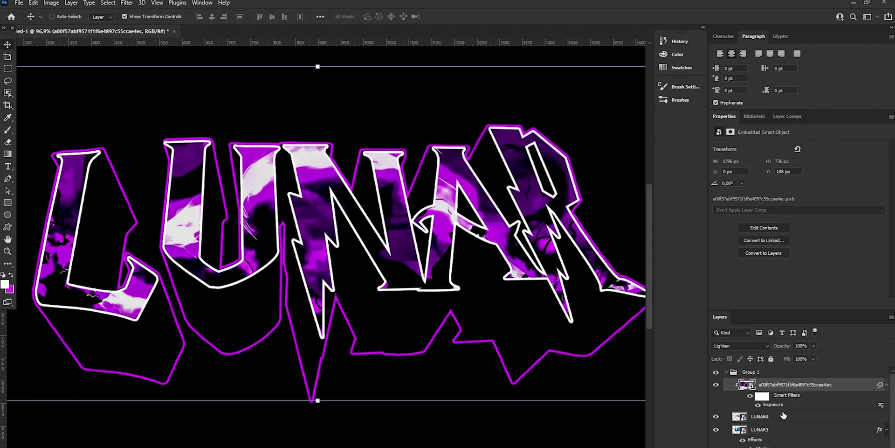
- Add a new clipped layer above the image and paint soft white highlights over the light areas of the L and U
key(ctrl+alt+shift+n)
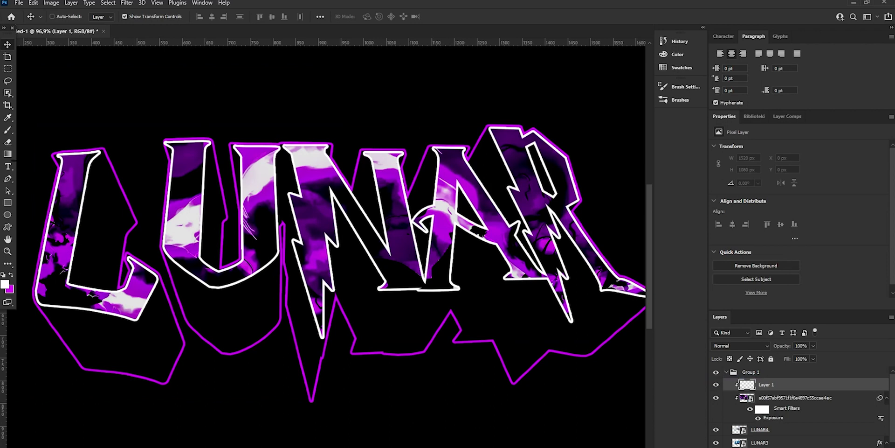
click(8, 129)
right_click(316, 232)
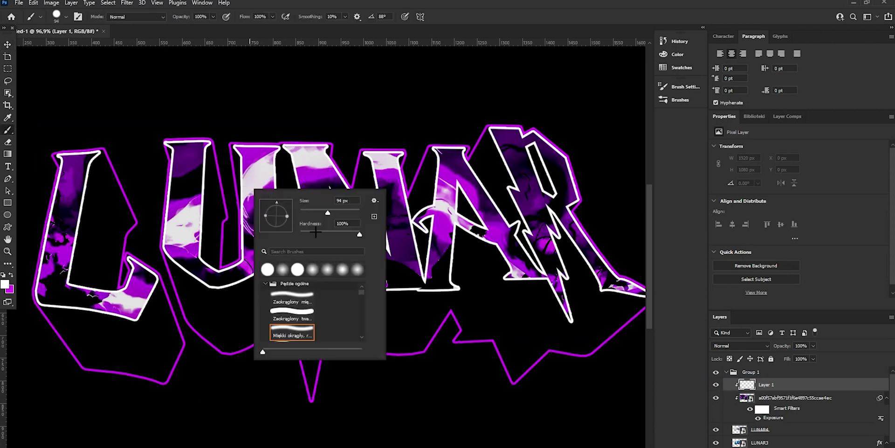
click(212, 223)
drag(208, 215, 185, 228)
mouse_move(136, 303)
mouse_down()
mouse_move(110, 292)
mouse_move(127, 301)
mouse_up()
alt+right_drag(237, 193, 239, 194)
drag(250, 198, 280, 147)
- Paint soft white highlights with a smaller brush over the light areas of the N and A
alt+right_drag(281, 147, 276, 146)
drag(291, 152, 312, 151)
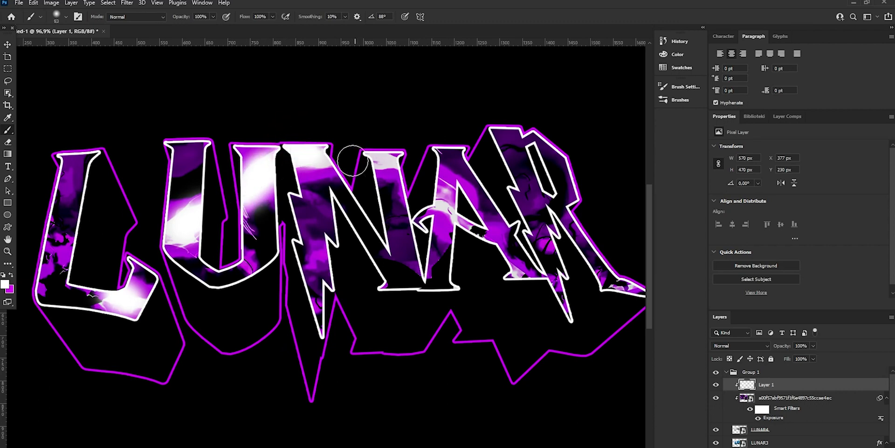
drag(373, 159, 387, 159)
alt+right_drag(464, 204, 458, 204)
drag(439, 207, 451, 216)
drag(523, 264, 512, 267)
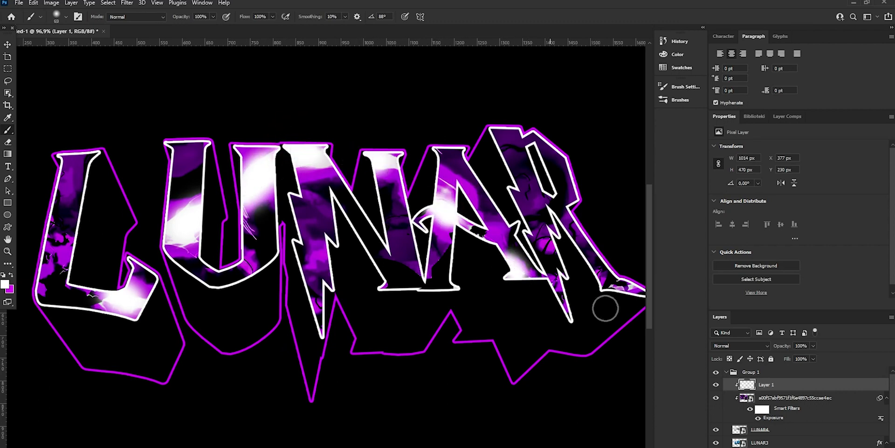
- Set the highlight layer's blend mode to Soft Light and its opacity to 80%
click(729, 346)
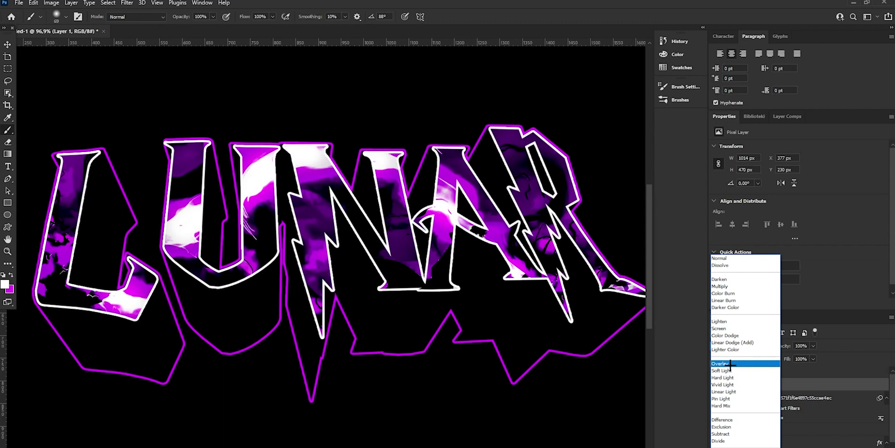
click(730, 370)
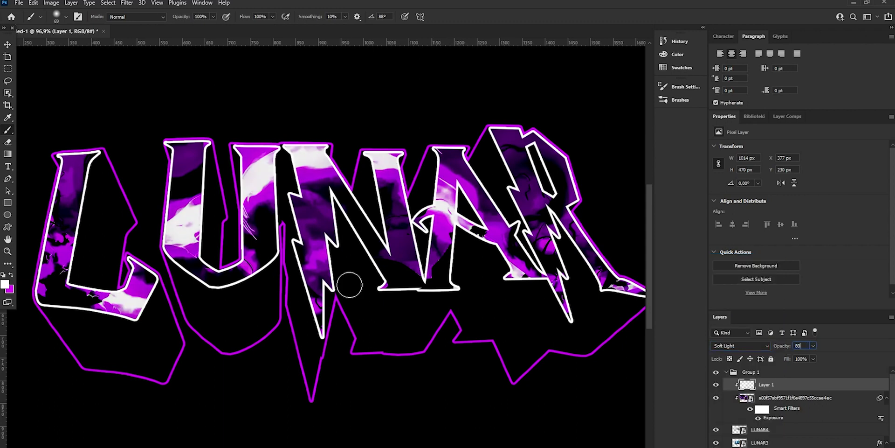
- Examine the whole LUNAR lettering and its highlights at several zoom levels
click(8, 251)
mouse_move(329, 184)
mouse_down()
mouse_move(294, 189)
mouse_move(341, 178)
mouse_up()
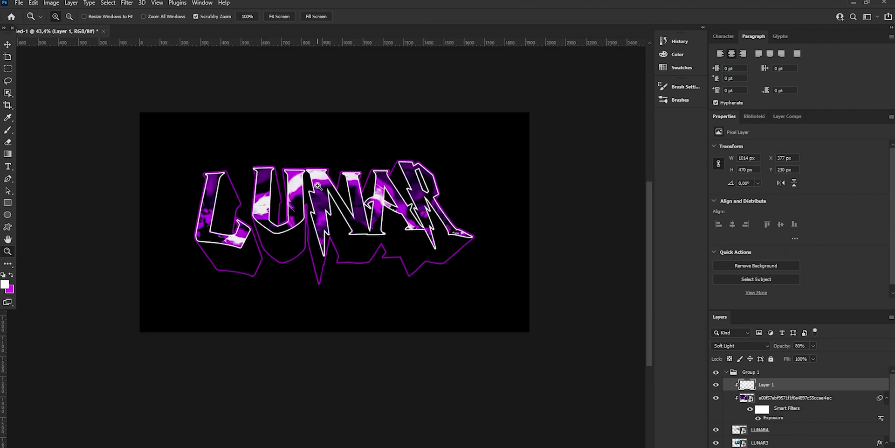
alt+scroll(318, 185, up, 2)
alt+scroll(350, 213, down, 3)
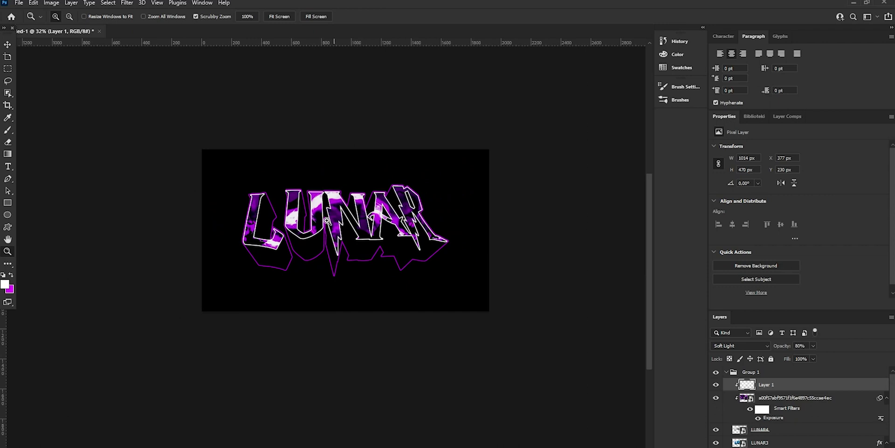
alt+scroll(370, 220, up, 3)
alt+scroll(362, 219, down, 1)
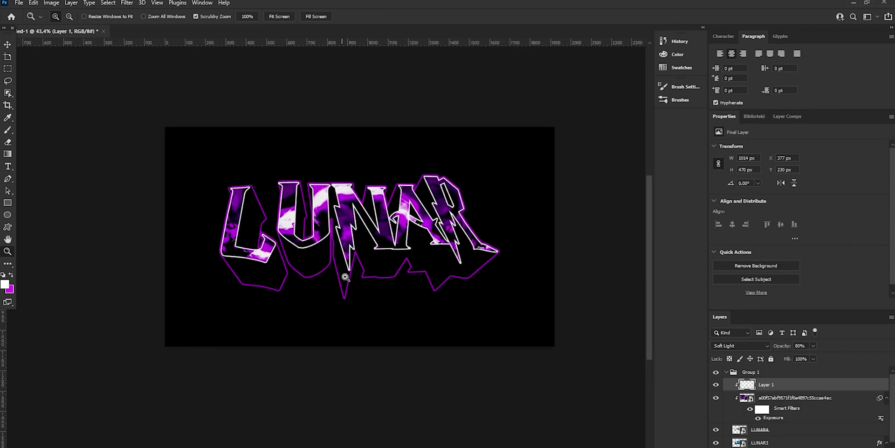
alt+scroll(357, 273, up, 1)
alt+scroll(380, 216, up, 2)
scroll(397, 206, up, 2)
- Add a new layer above LUNAR3 and clip it to LUNAR3
key(v)
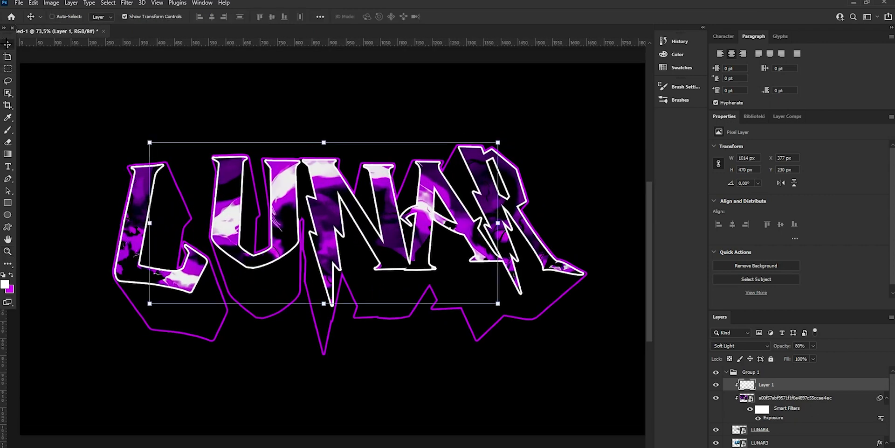
click(782, 430)
click(721, 442)
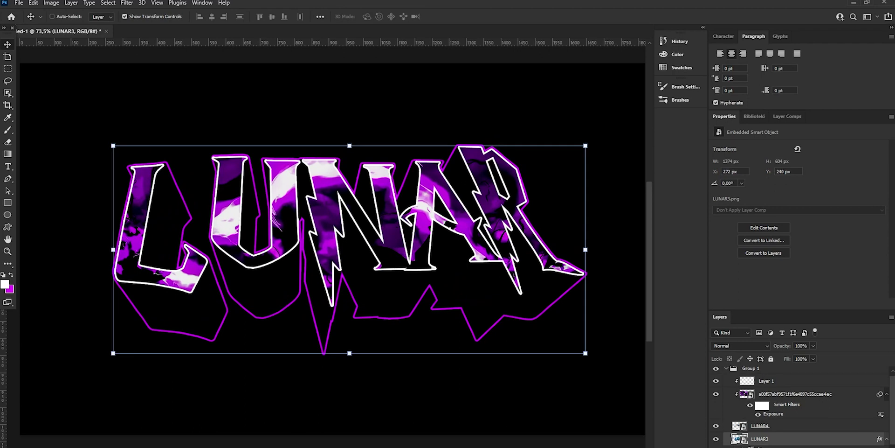
key(ctrl+shift+alt+n)
right_click(778, 439)
click(793, 223)
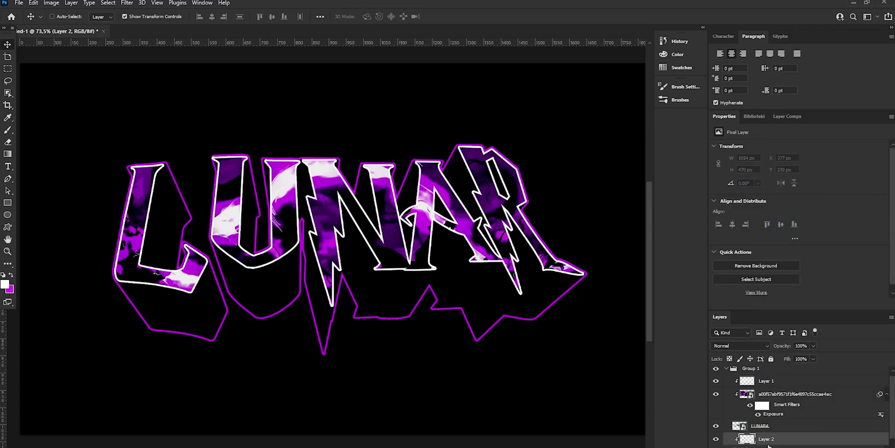
- Paint a soft purple gradient along the lower edge of the extrusion on the layer clipped to LUNAR3, and set that layer's opacity to 30%
right_click(767, 446)
click(799, 135)
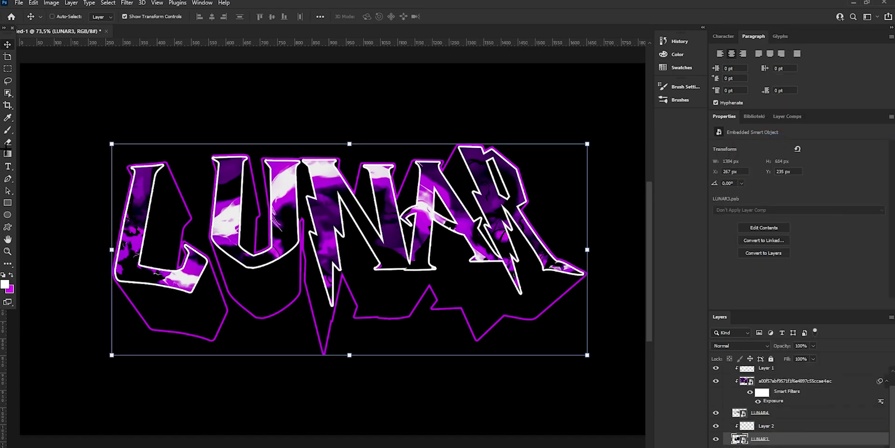
key(b)
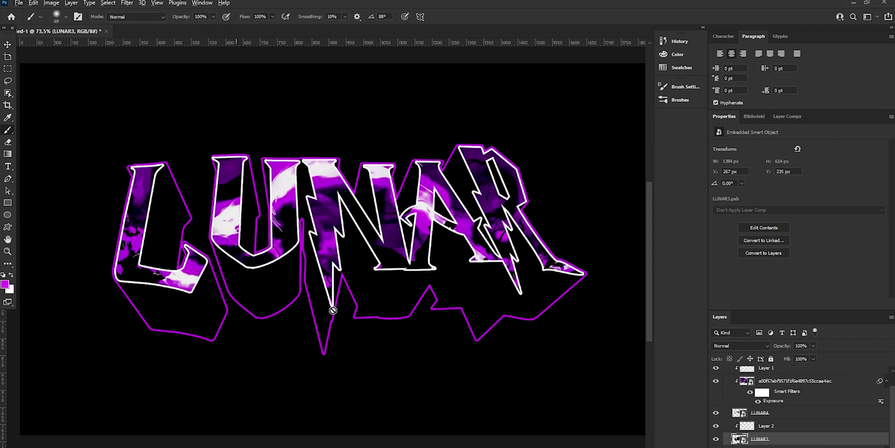
click(811, 426)
alt+right_drag(274, 358, 330, 357)
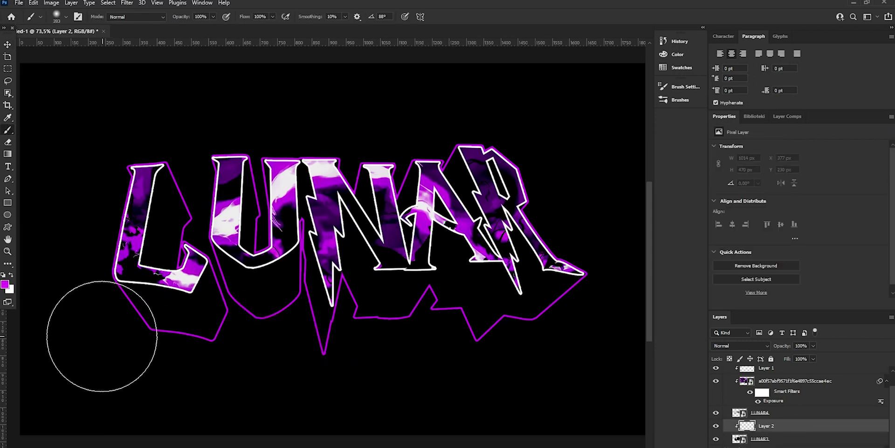
click(95, 332)
mouse_move(129, 372)
mouse_down()
mouse_move(196, 386)
mouse_move(274, 371)
mouse_move(429, 380)
mouse_move(589, 350)
mouse_move(572, 363)
mouse_move(599, 400)
mouse_up()
key(bracketright)
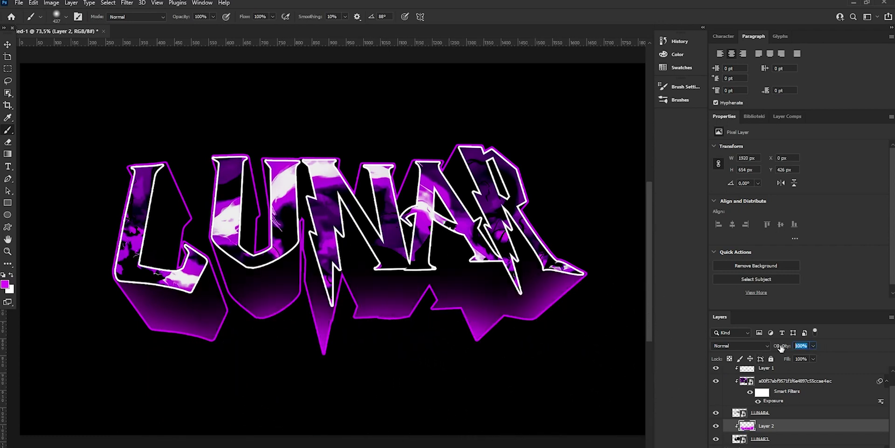
text(30)
click(7, 44)
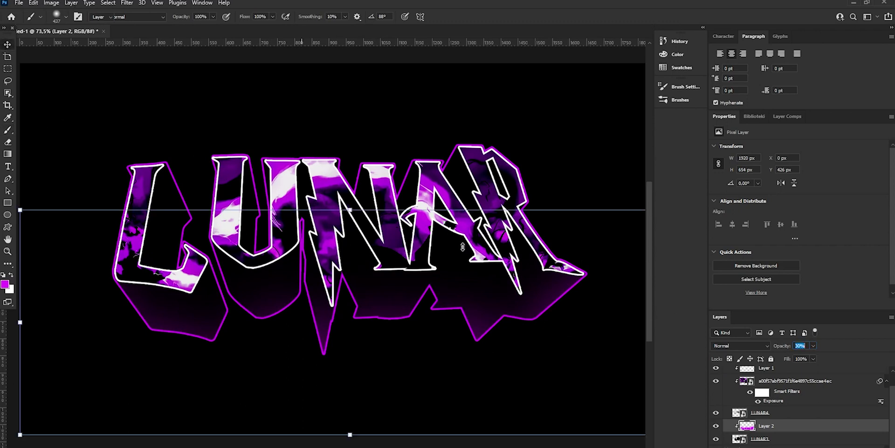
- Add a new unclipped layer above Layer 1 at the top of Group 1
click(780, 392)
scroll(777, 397, up, 1)
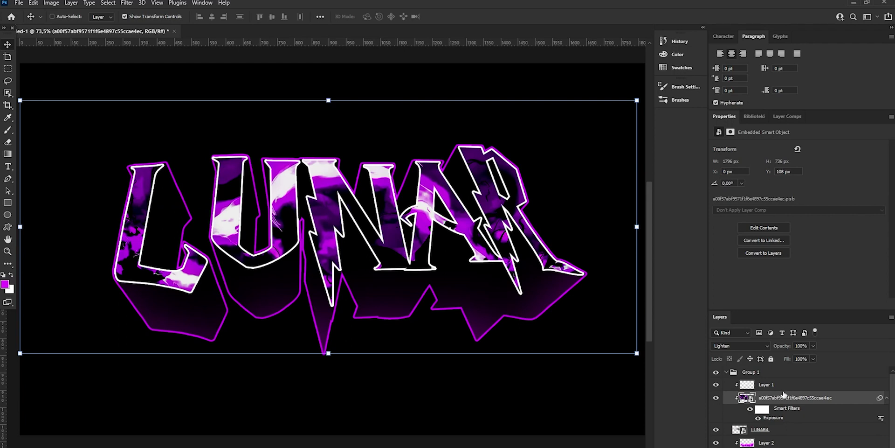
click(790, 388)
key(ctrl+shift+alt+n)
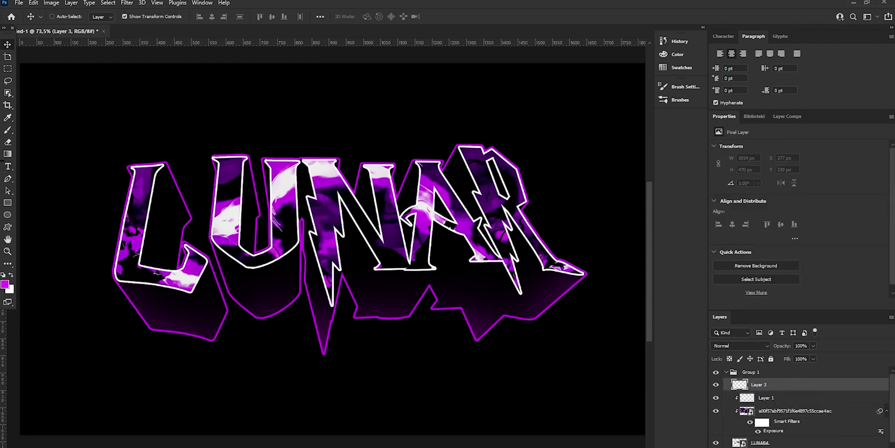
- Dab soft purple glow spots across all five LUNAR letters on the new layer with a soft brush of about 150 to 190 px
key(b)
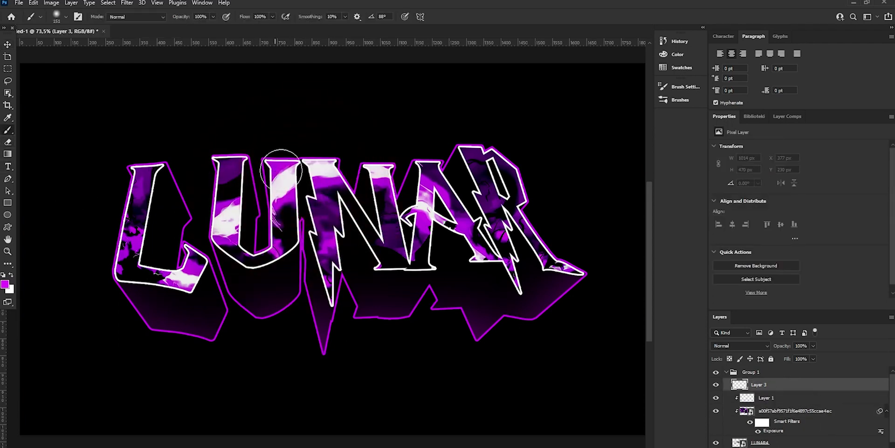
click(282, 168)
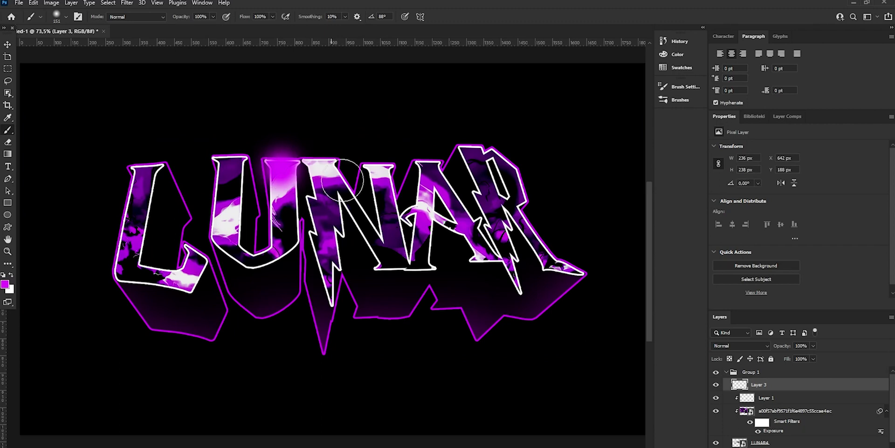
click(382, 166)
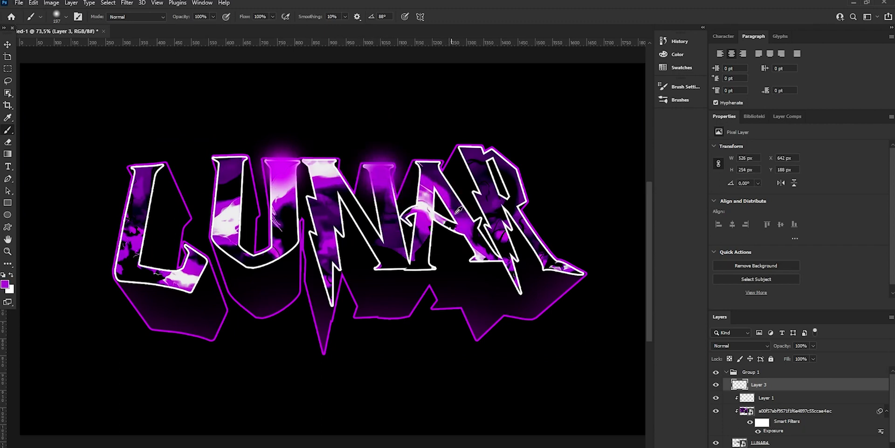
click(422, 214)
click(227, 221)
click(181, 266)
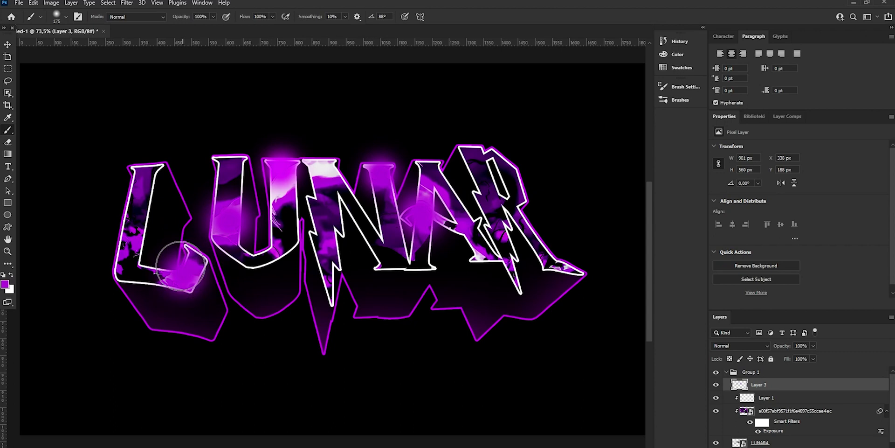
click(139, 180)
click(509, 259)
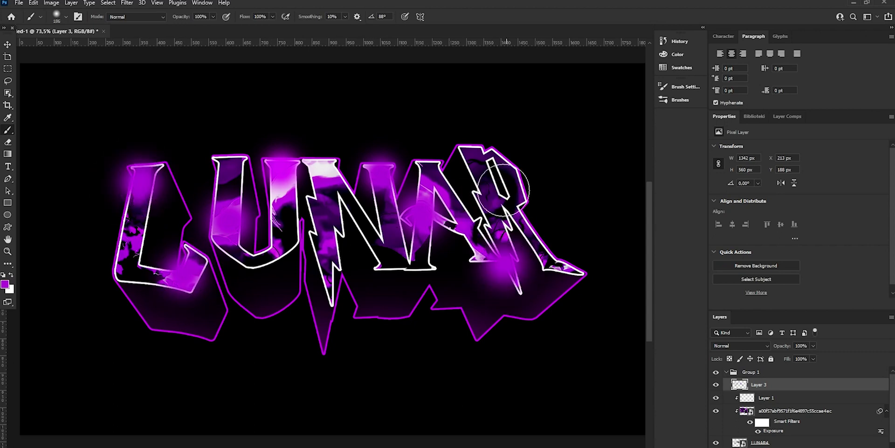
click(489, 158)
key([)
click(563, 269)
alt+right_drag(367, 230, 374, 230)
click(335, 258)
alt+right_drag(212, 163, 205, 163)
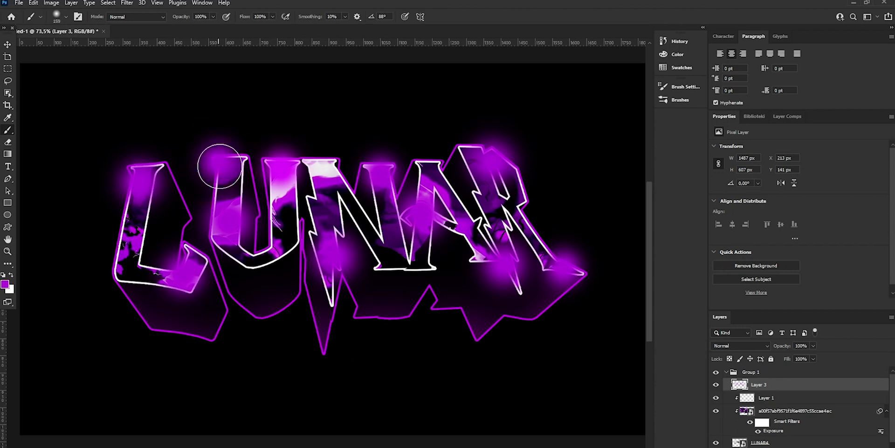
- Set the glow layer's blend mode to Linear Dodge (Add) and its opacity to 50%
click(737, 346)
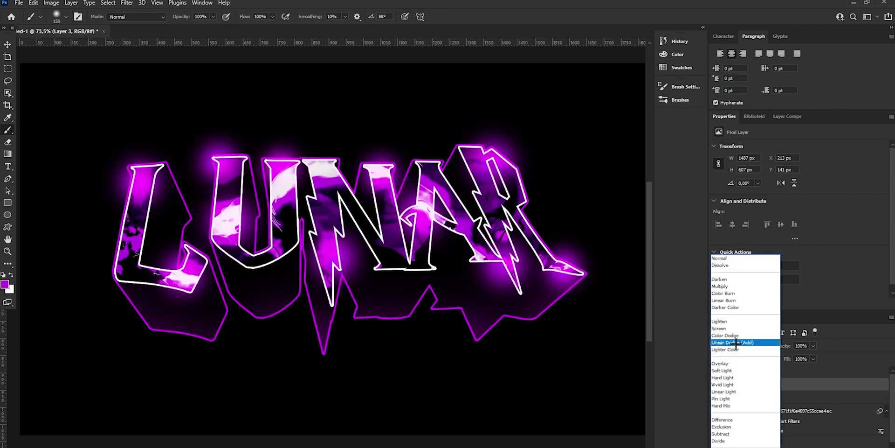
click(747, 344)
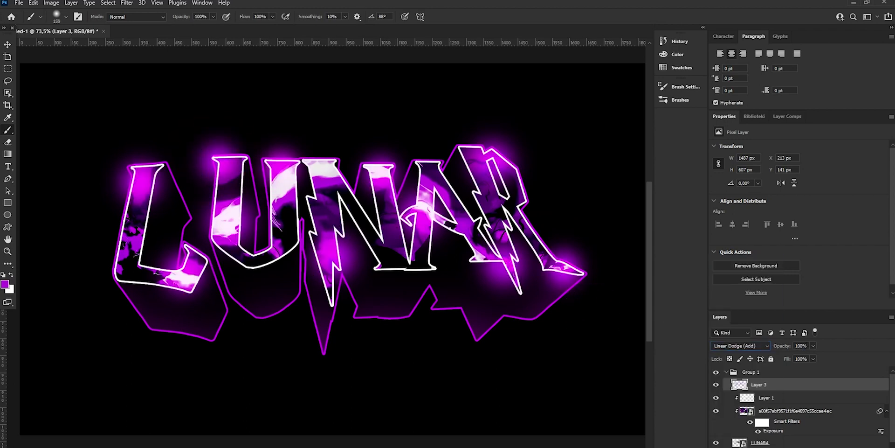
text(0)
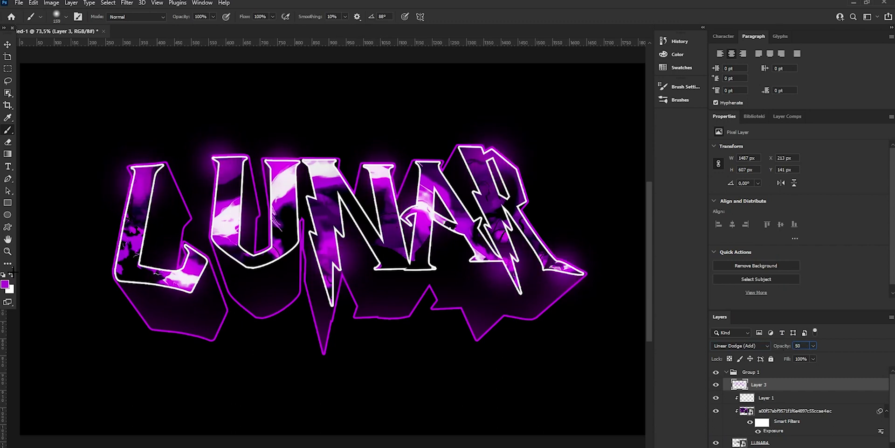
click(8, 251)
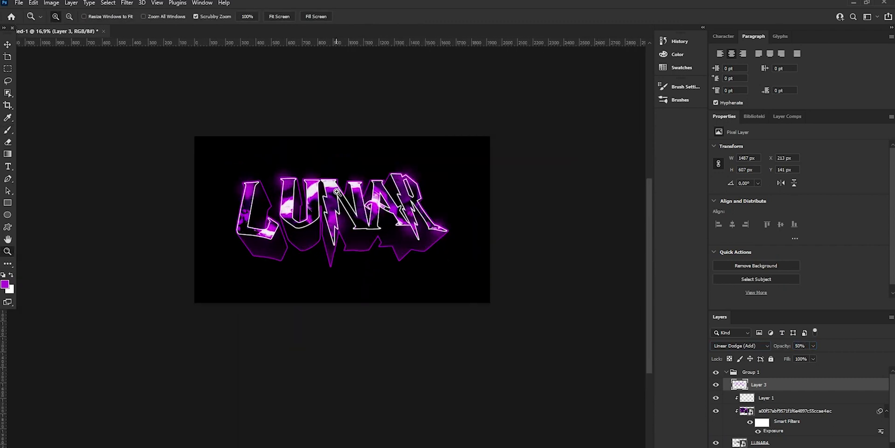